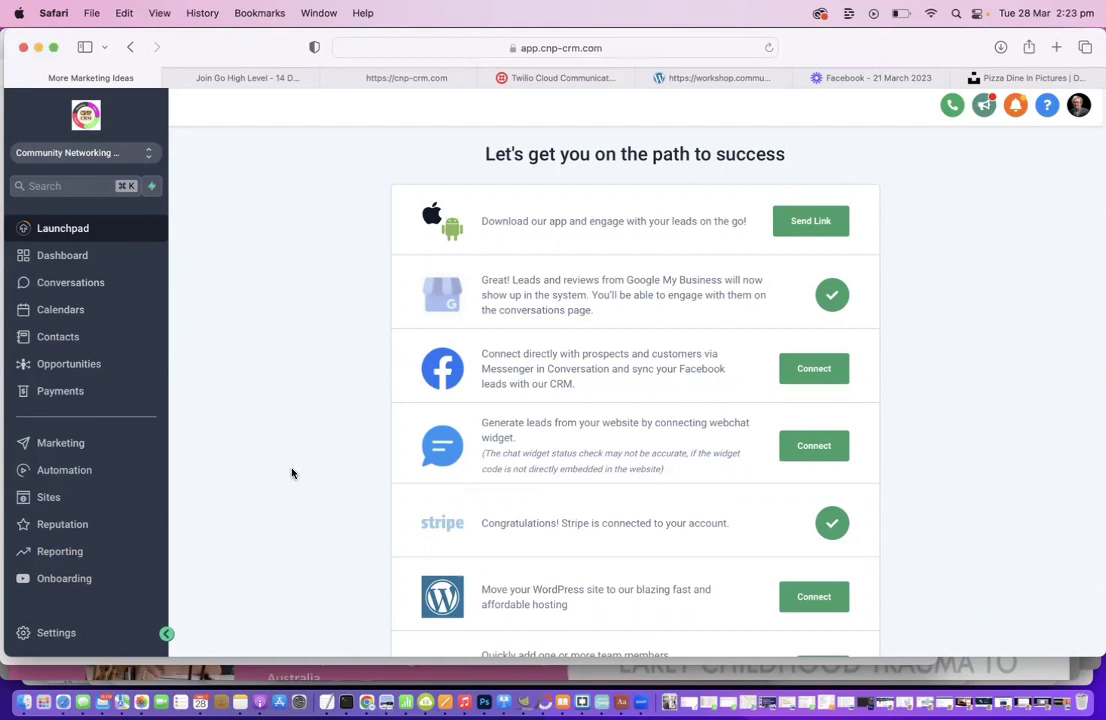
# - Scroll down the Launchpad setup checklist, which shows Google My Business and Stripe connected
pyautogui.scroll(-1, 292, 472)
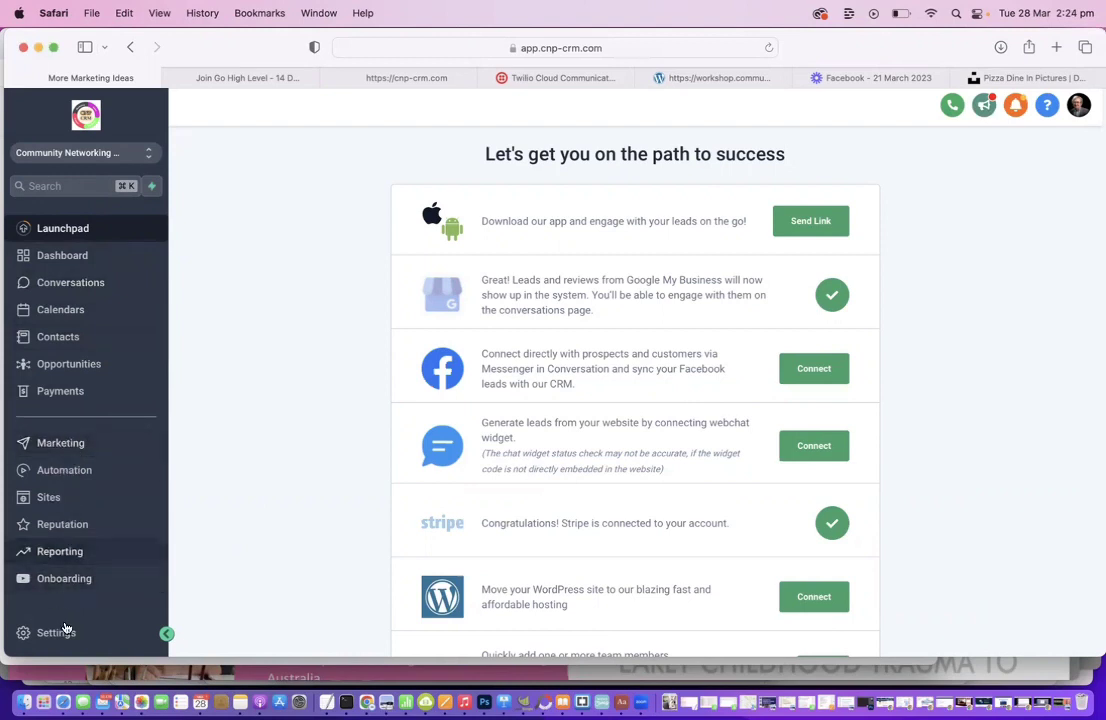
pyautogui.click(55, 447)
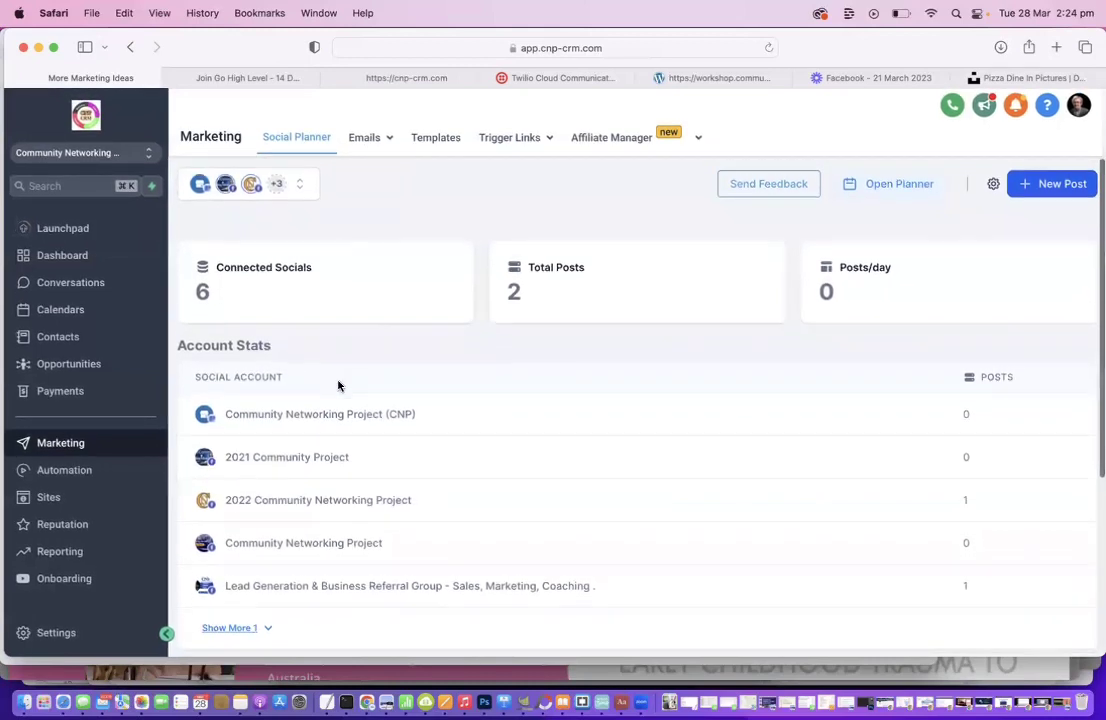
pyautogui.scroll(-2, 338, 385)
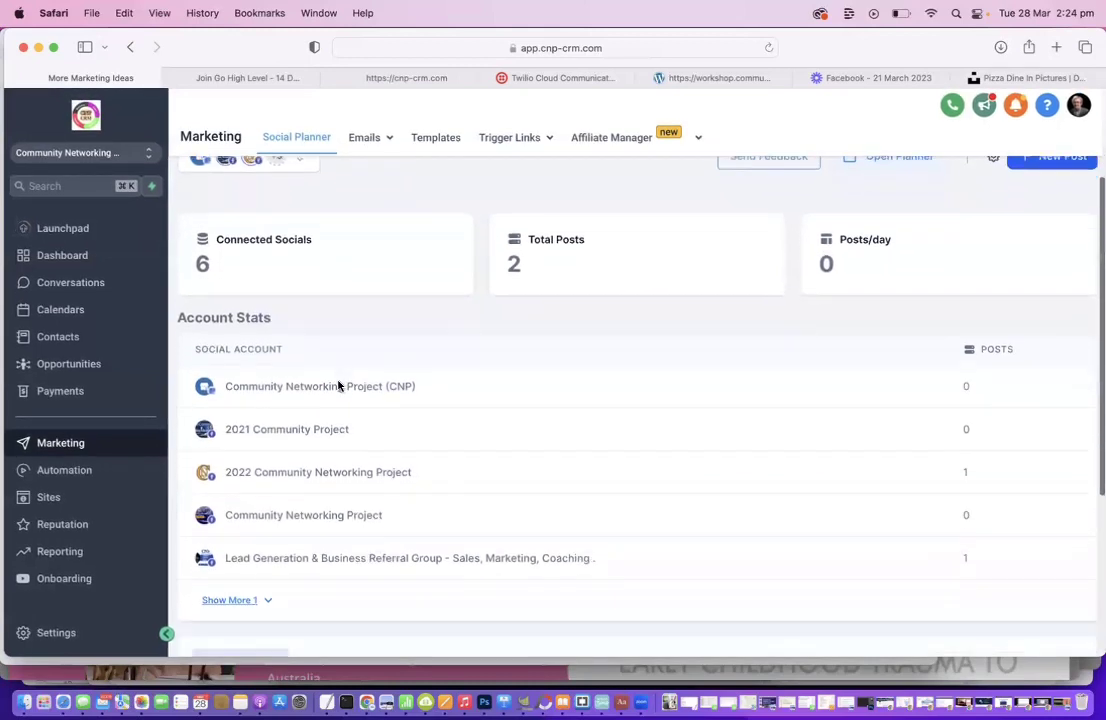
pyautogui.scroll(-1, 338, 385)
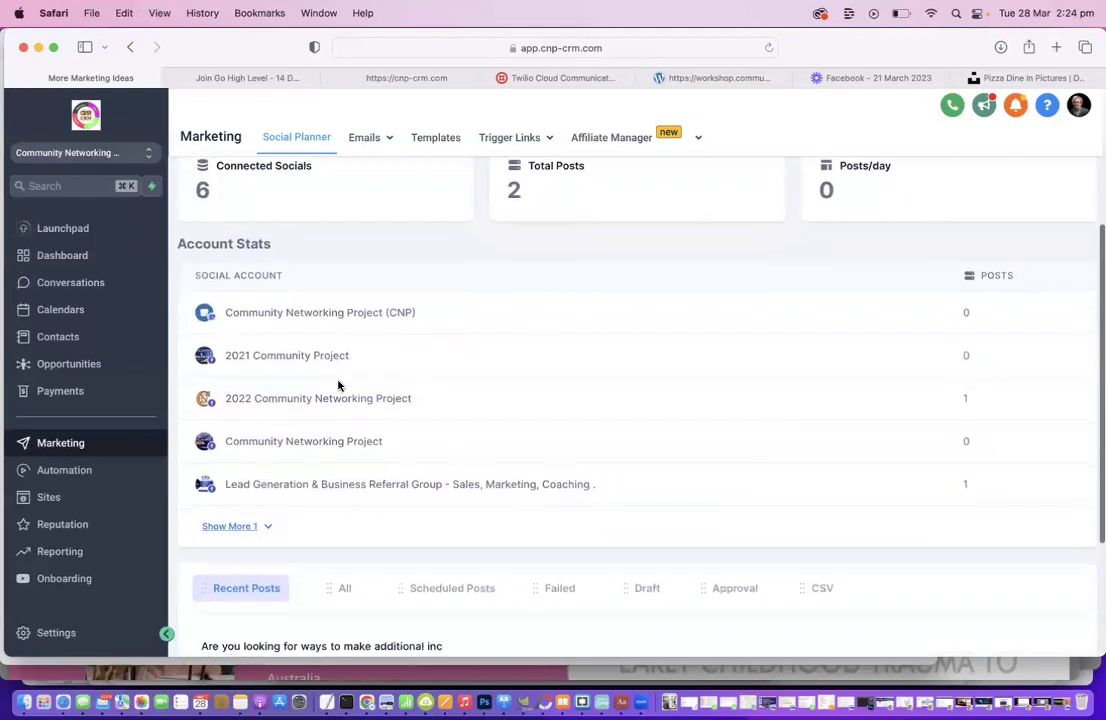
pyautogui.scroll(1, 338, 385)
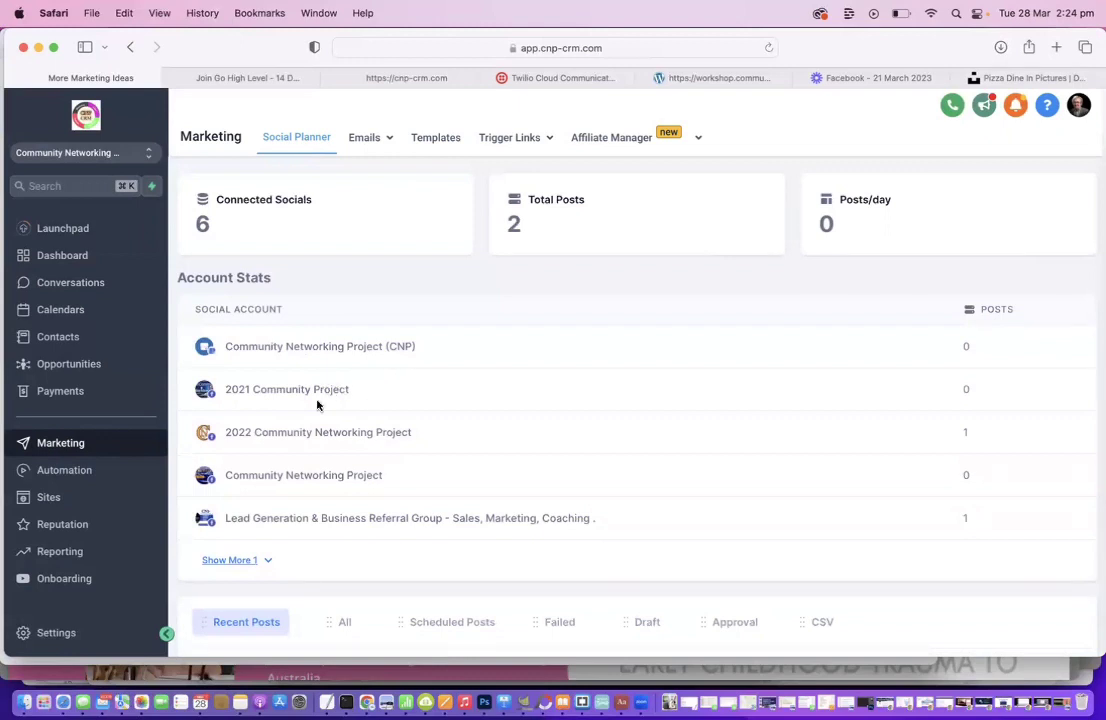
pyautogui.scroll(-2, 329, 494)
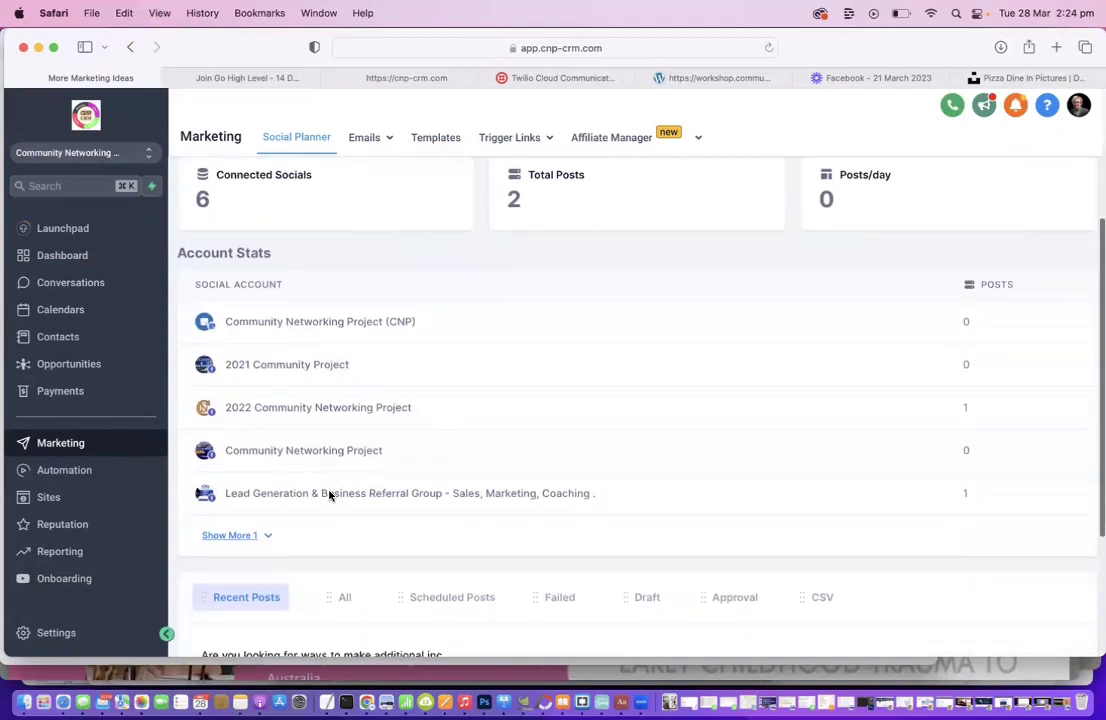
pyautogui.scroll(3, 329, 494)
pyautogui.rightClick(329, 494)
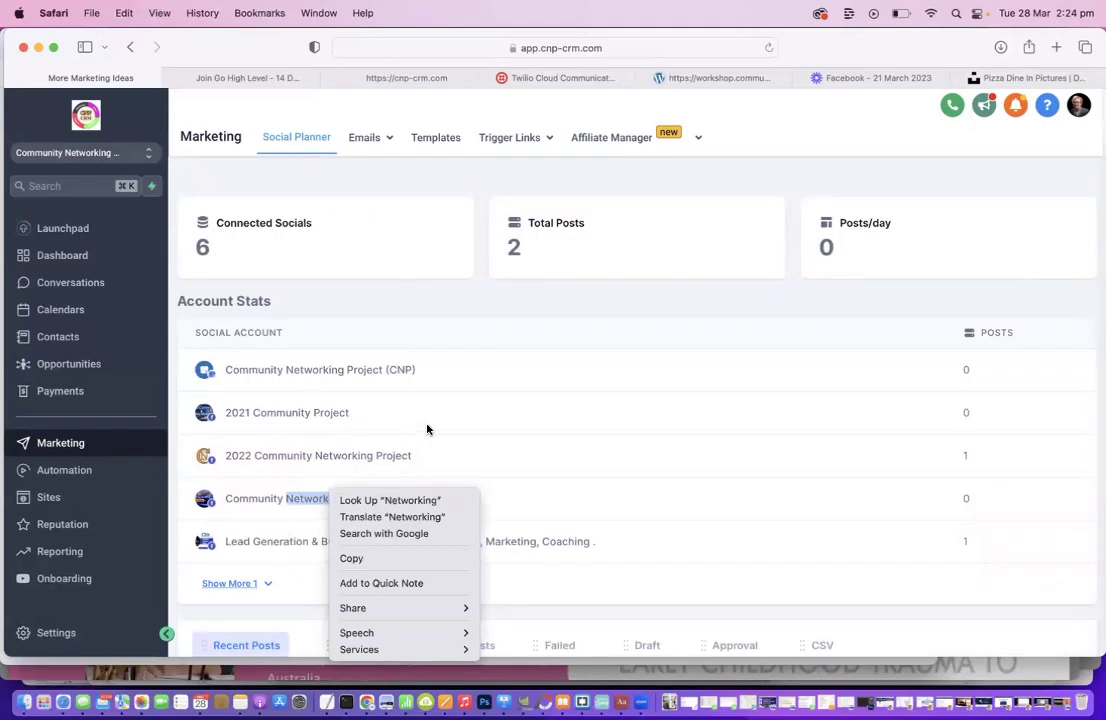
pyautogui.click(489, 334)
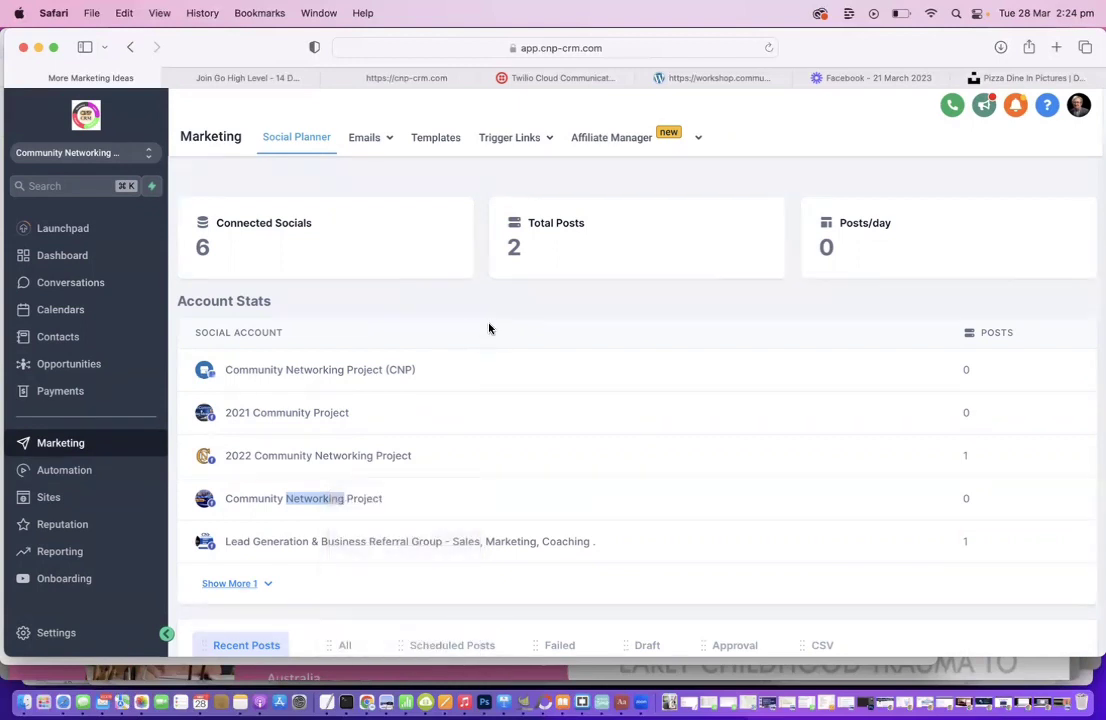
pyautogui.scroll(2, 596, 343)
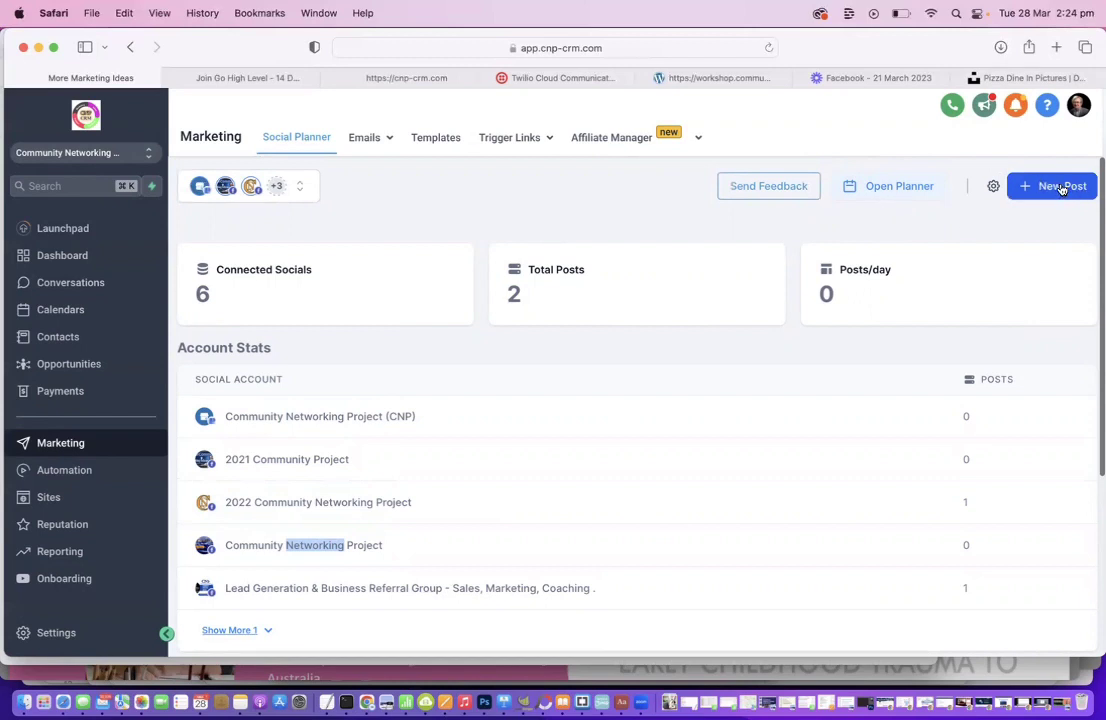
# - Show the planner's April 2023 calendar and move the 'Share your offer' post from 28 to 30 March
pyautogui.click(891, 186)
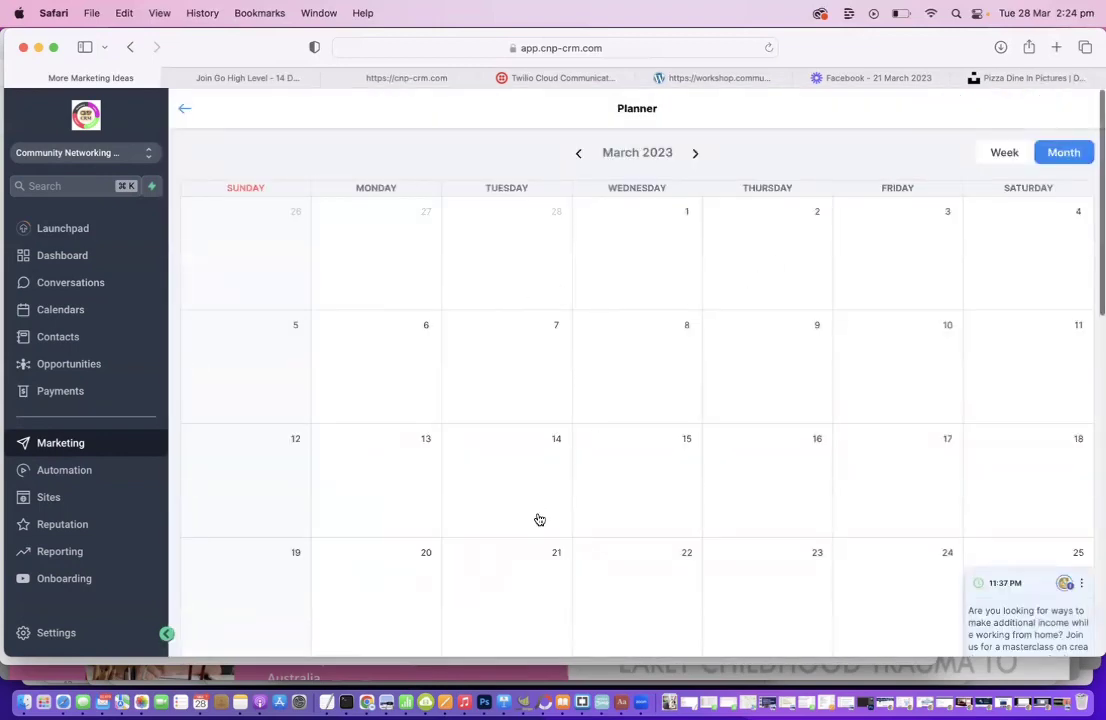
pyautogui.click(695, 154)
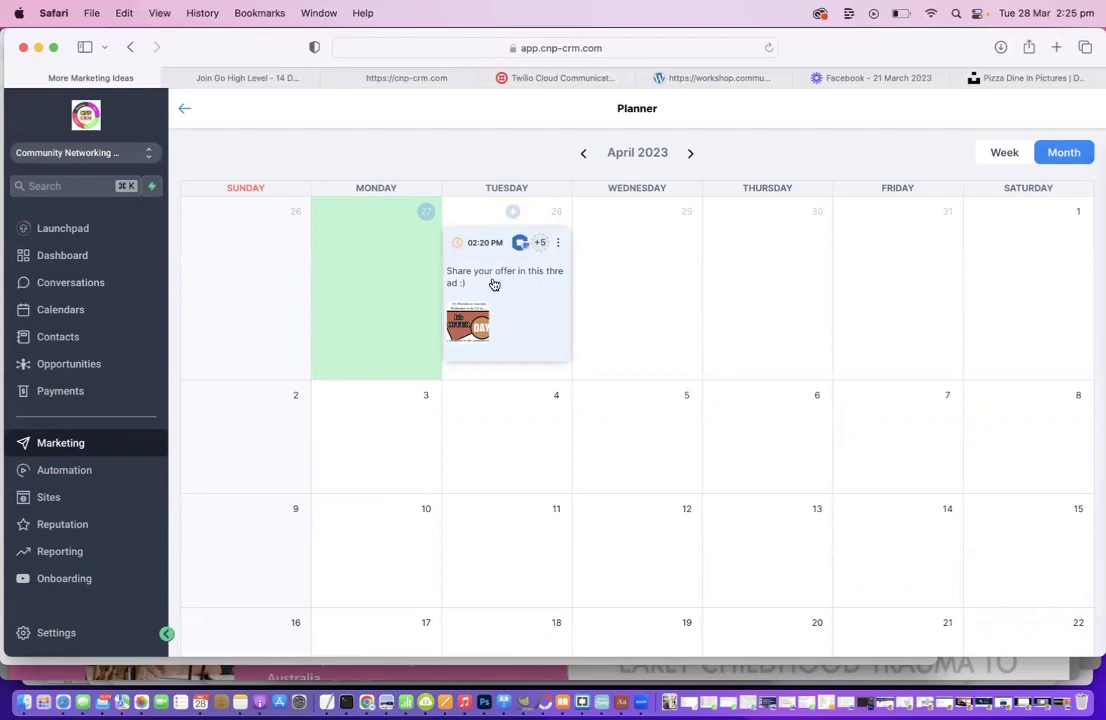
pyautogui.scroll(1, 499, 283)
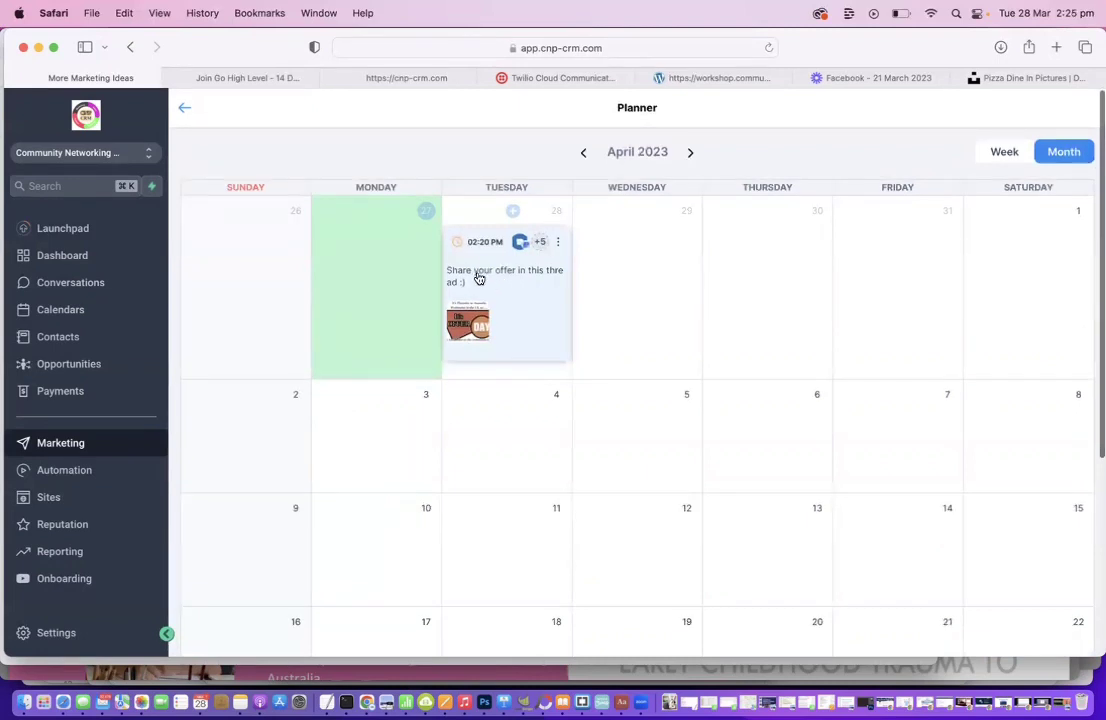
pyautogui.moveTo(475, 293); pyautogui.dragTo(730, 284)
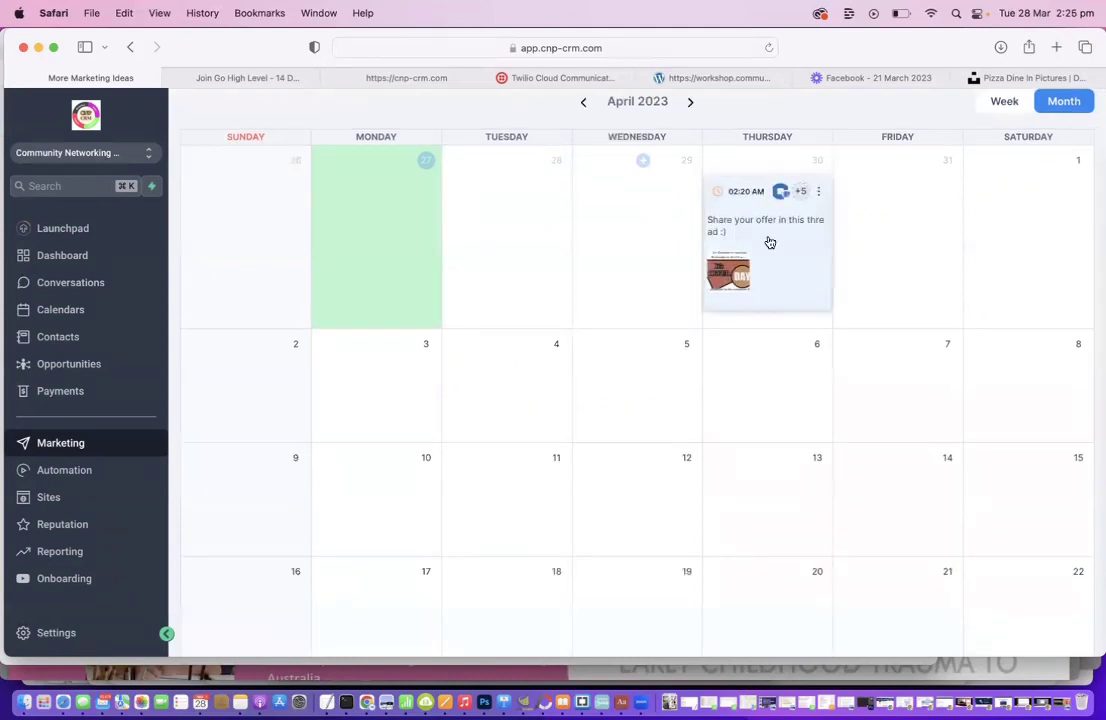
# - Create a new post on Tuesday 28 March targeting all six connected social accounts
pyautogui.click(512, 162)
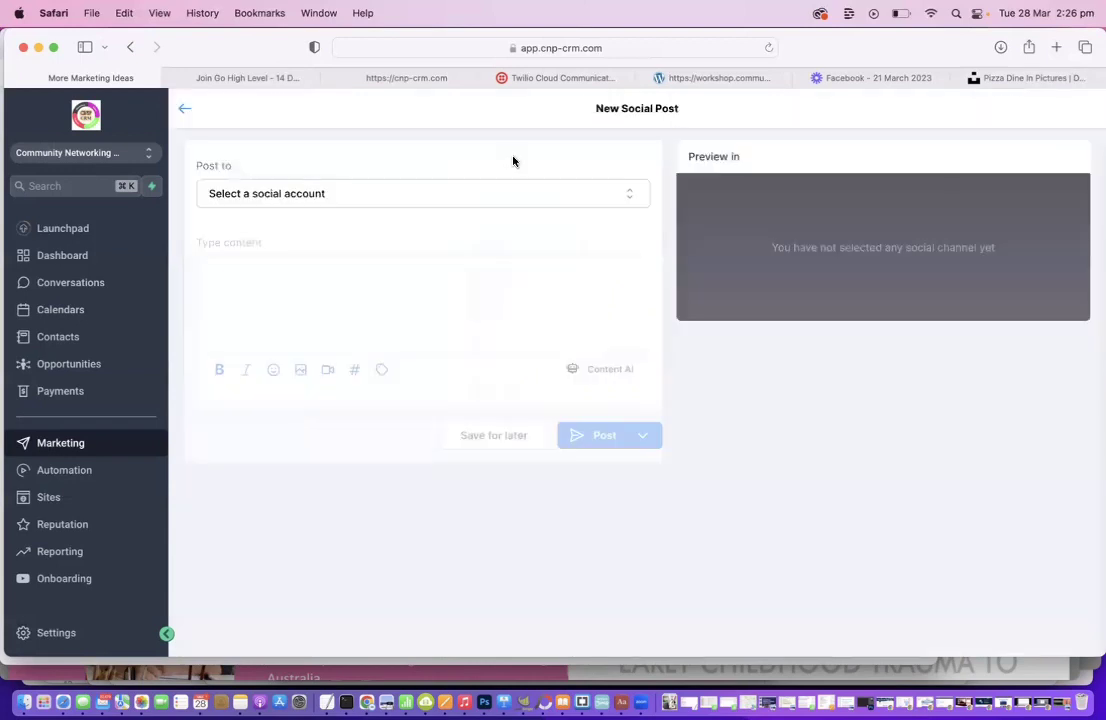
pyautogui.click(397, 195)
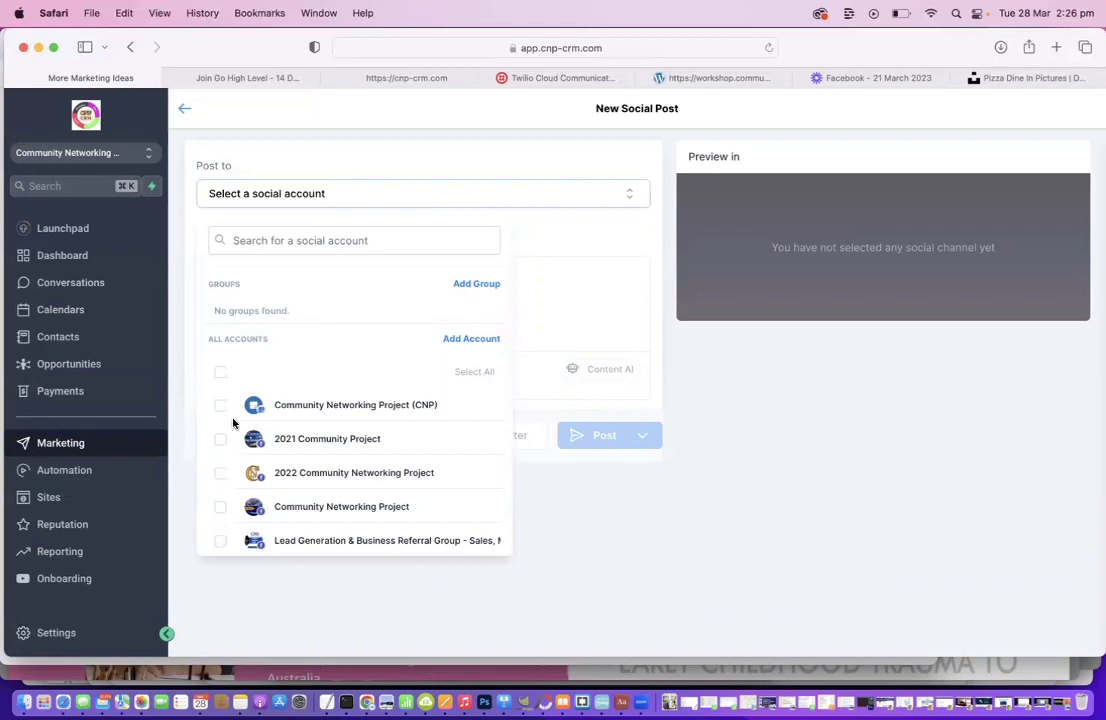
pyautogui.click(220, 372)
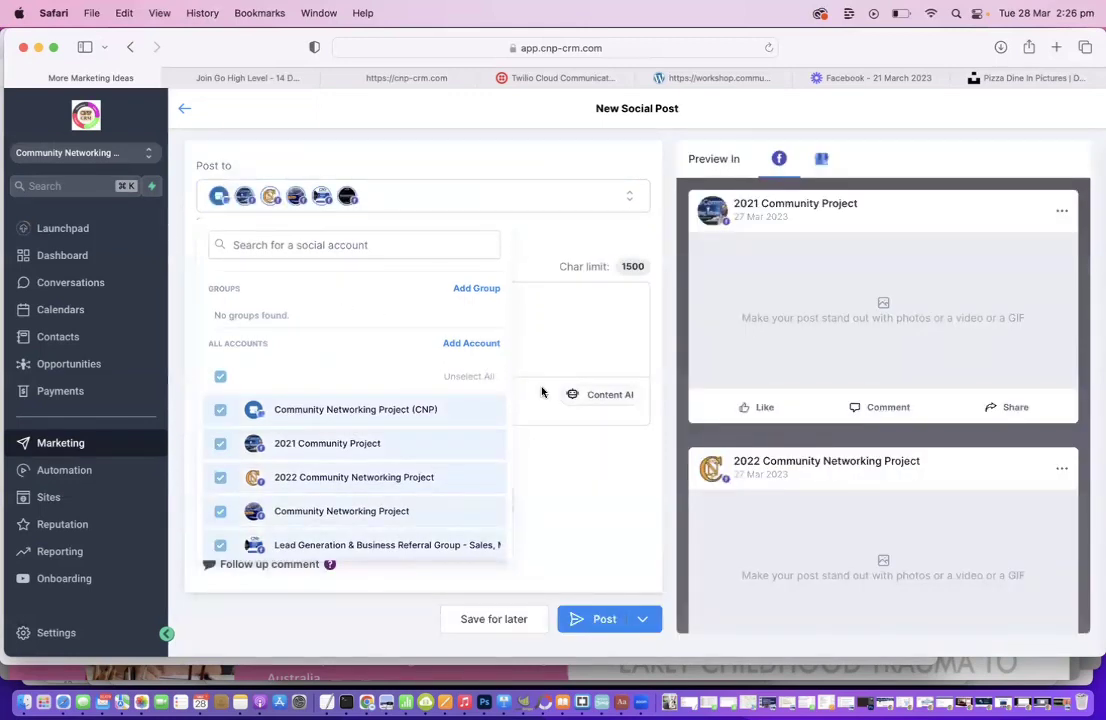
pyautogui.click(546, 462)
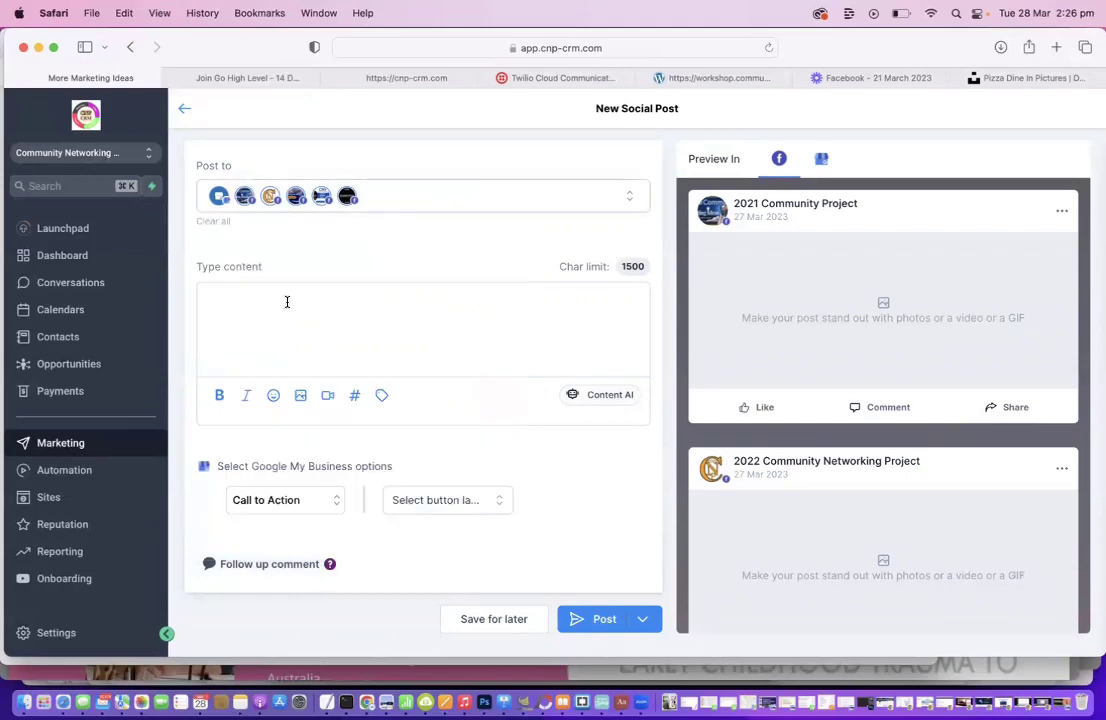
# - Upload Charlotte Masterclass.jpg from the Masterclasses folder and attach it to the post
pyautogui.click(300, 398)
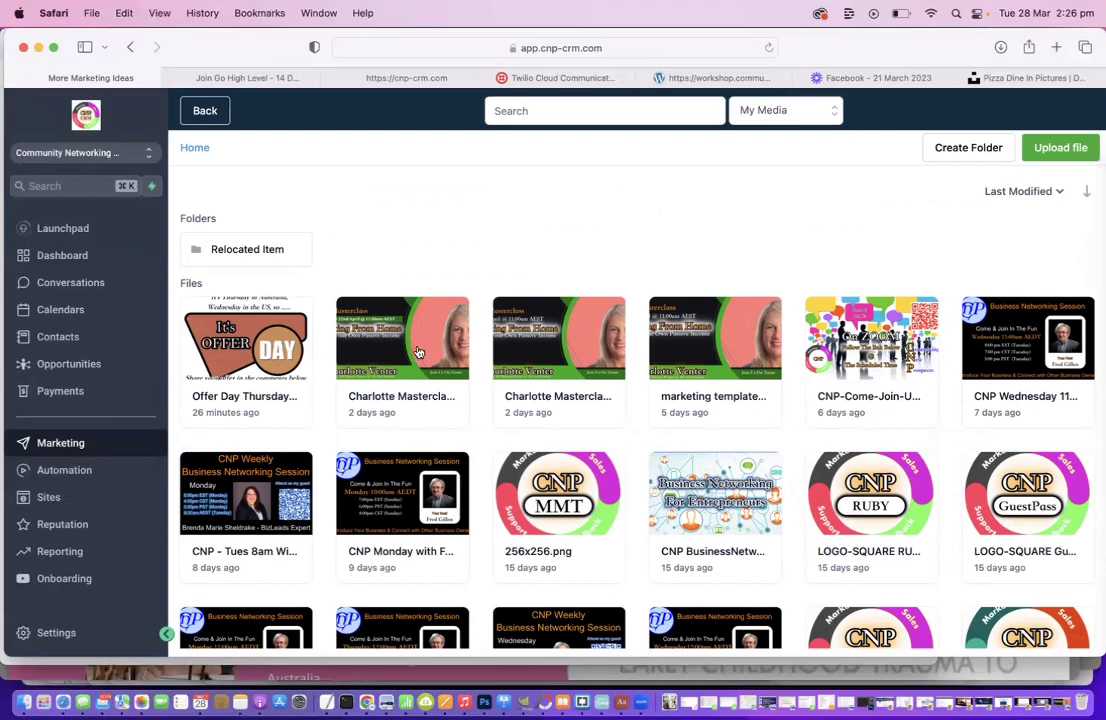
pyautogui.click(1061, 147)
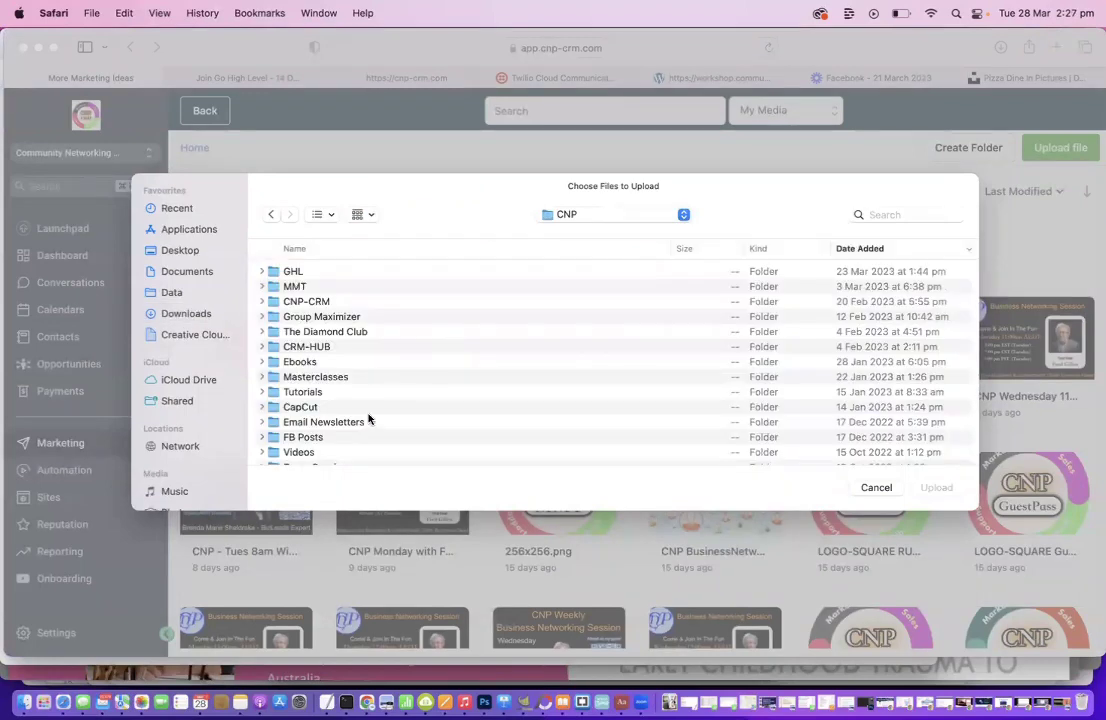
pyautogui.doubleClick(270, 378)
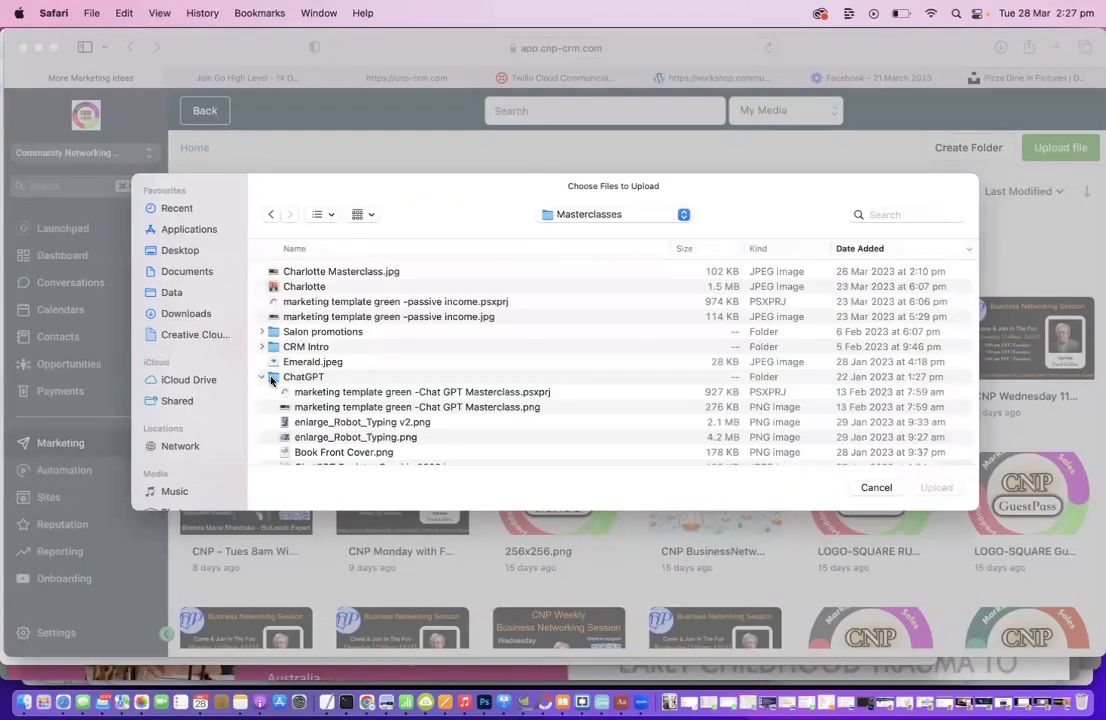
pyautogui.click(366, 273)
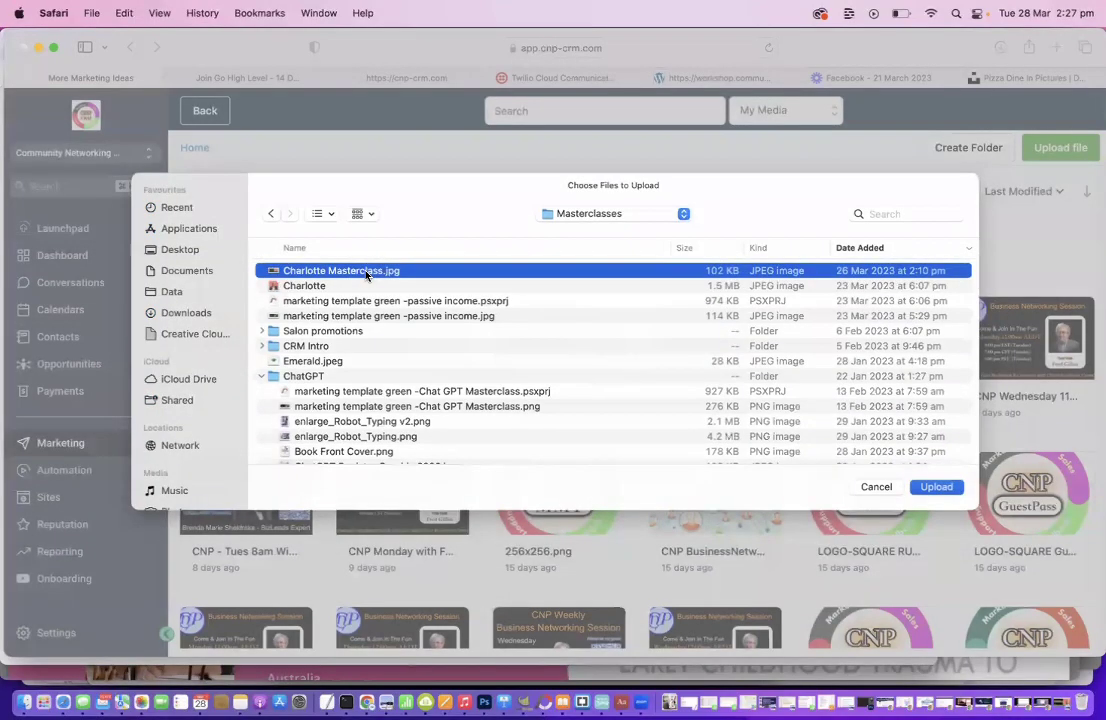
pyautogui.doubleClick(366, 273)
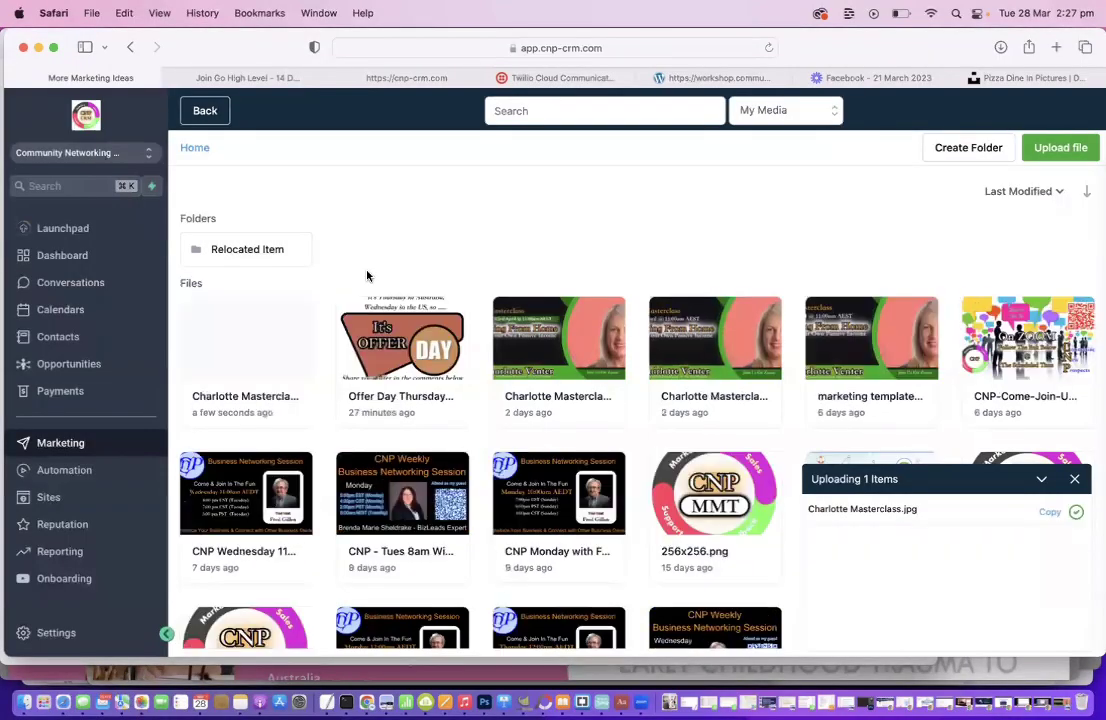
pyautogui.click(251, 349)
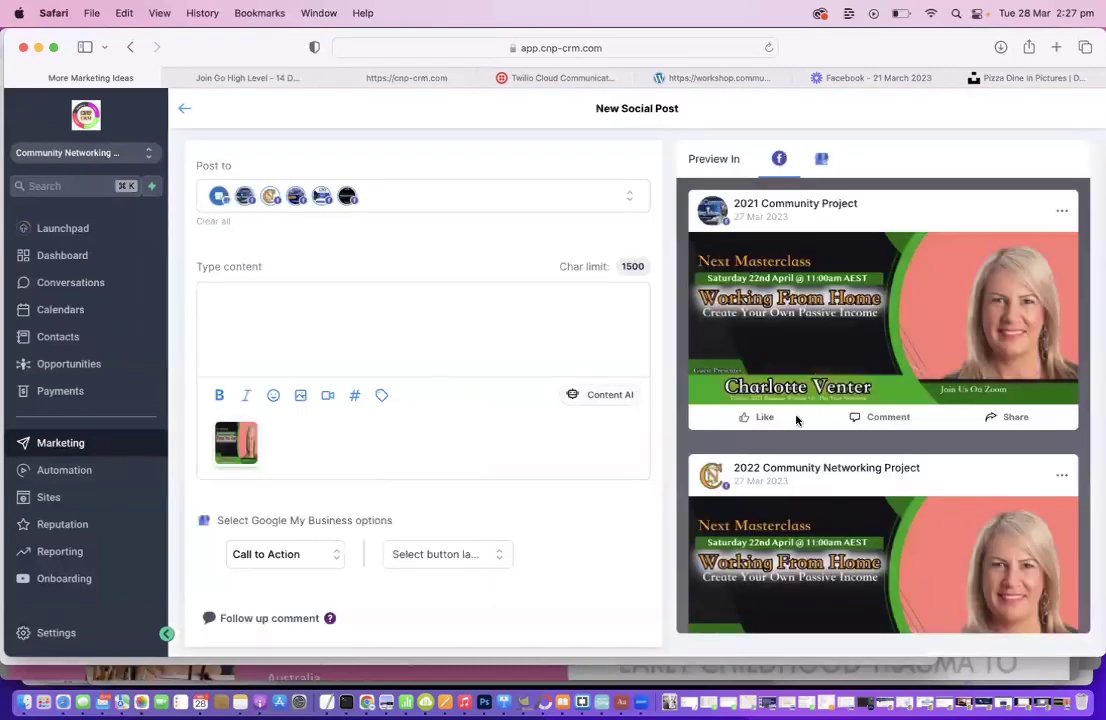
# - Enter 'Come Join in the fun...' as the post's opening line, followed by a new line
pyautogui.scroll(-3, 795, 417)
pyautogui.scroll(-3, 797, 420)
pyautogui.scroll(-1, 797, 420)
pyautogui.scroll(-1, 797, 420)
pyautogui.scroll(-2, 797, 420)
pyautogui.scroll(-1, 797, 420)
pyautogui.scroll(-2, 797, 420)
pyautogui.scroll(-1, 797, 420)
pyautogui.scroll(-2, 797, 420)
pyautogui.scroll(-2, 797, 420)
pyautogui.scroll(-1, 797, 420)
pyautogui.scroll(3, 797, 420)
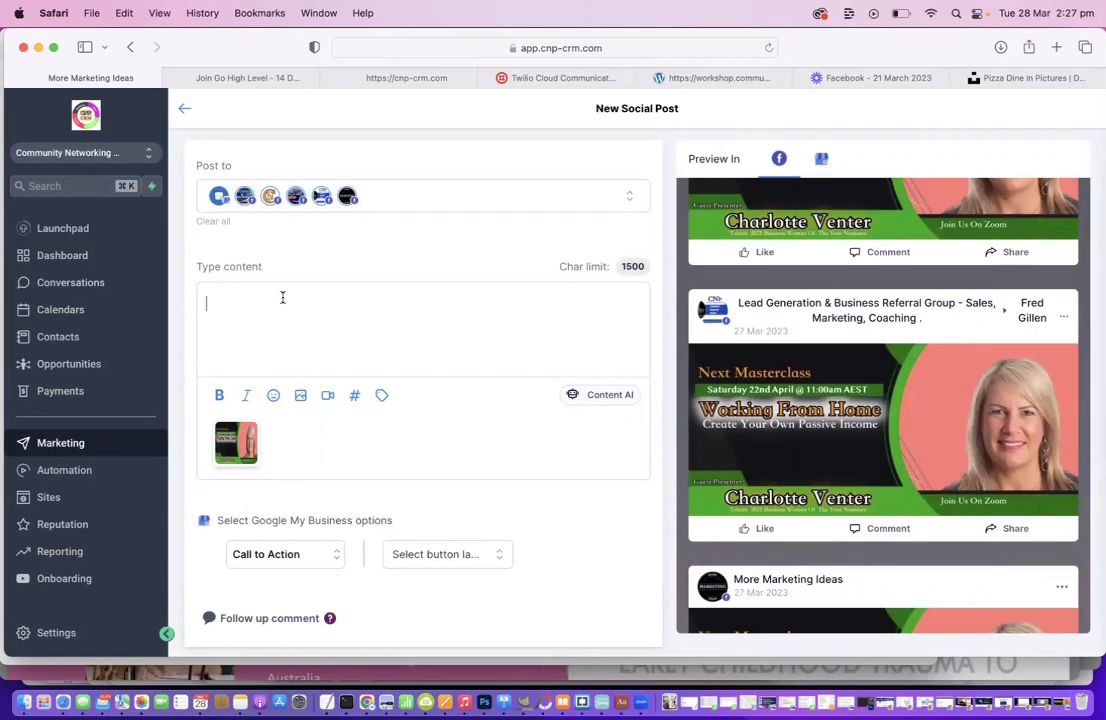
pyautogui.write('Come ')
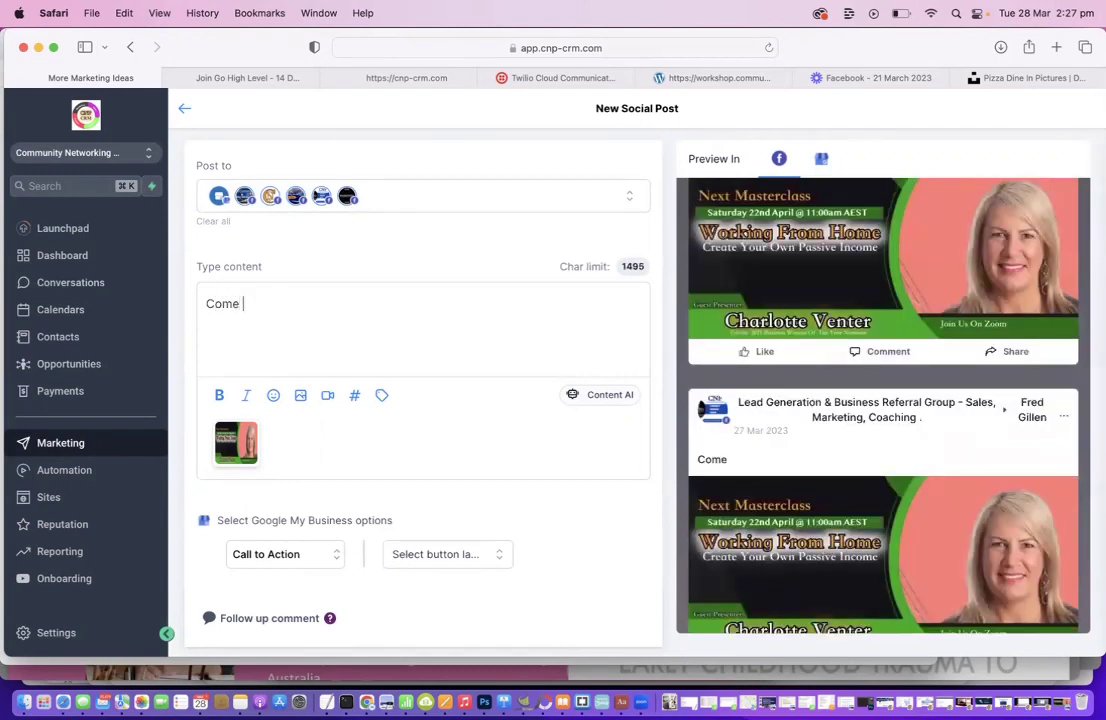
pyautogui.write('Join in the fun...')
pyautogui.press('Return')
pyautogui.press('Return')
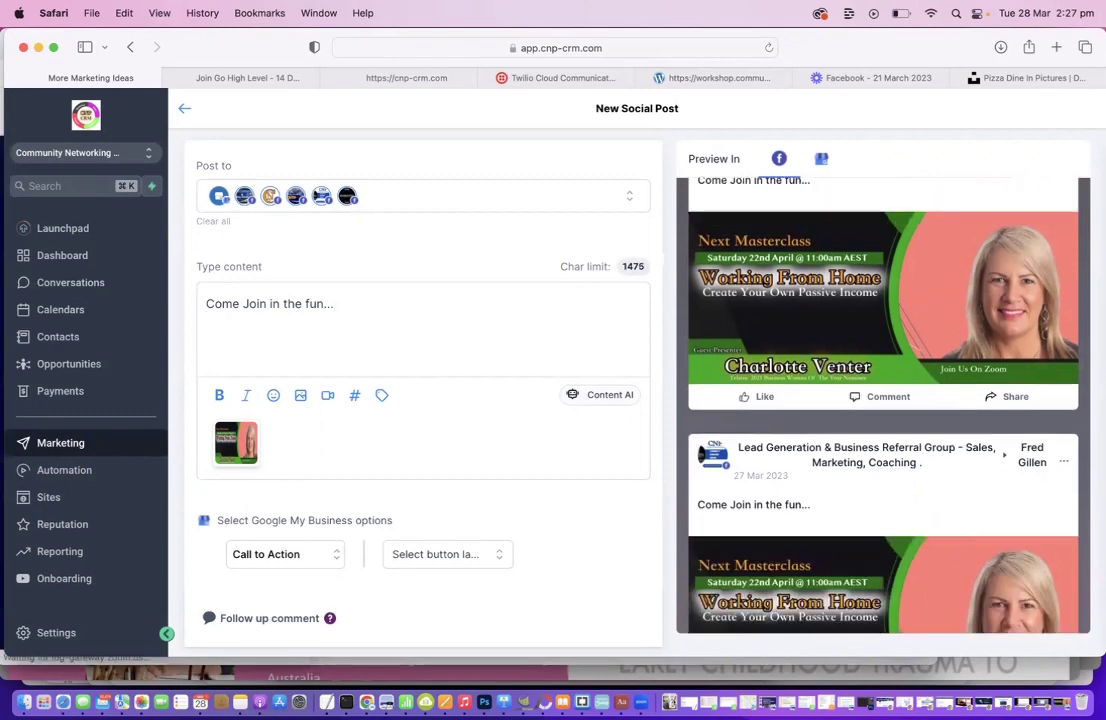
pyautogui.write('https://')
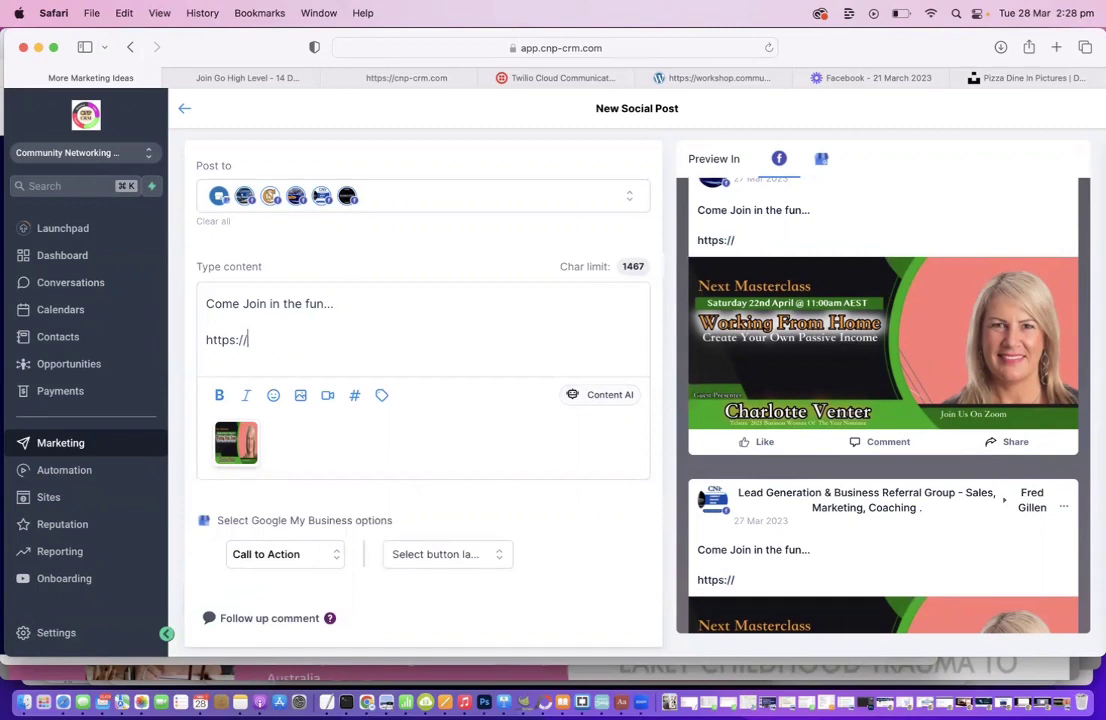
pyautogui.write('wor')
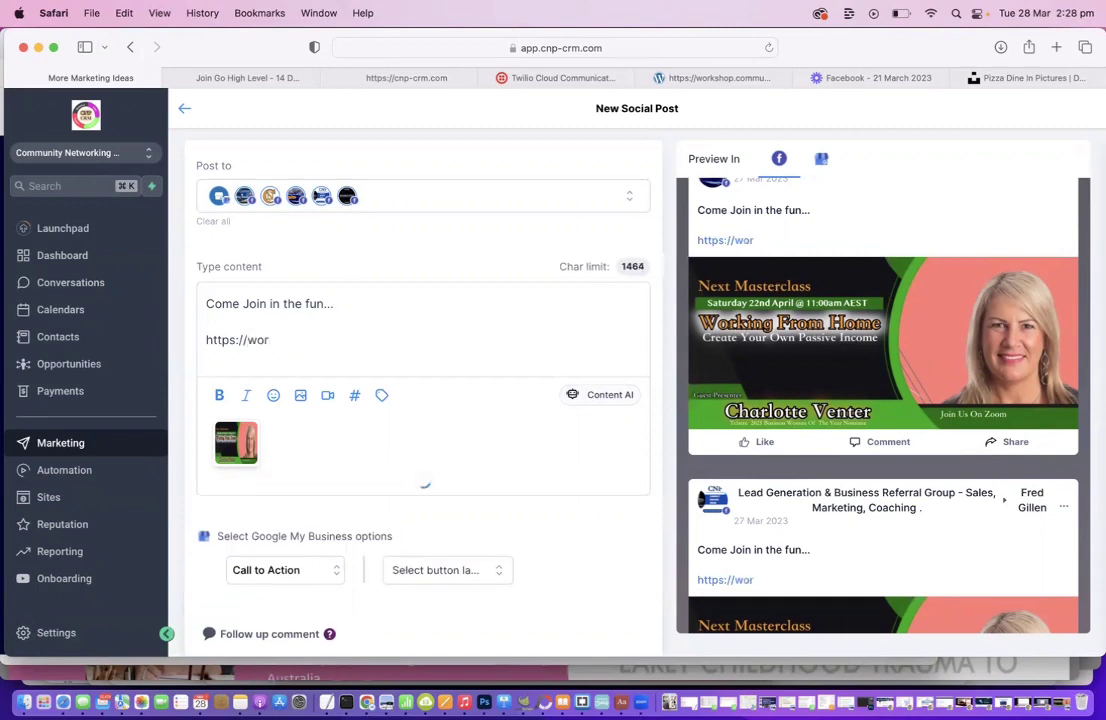
pyautogui.write('kshop.communi')
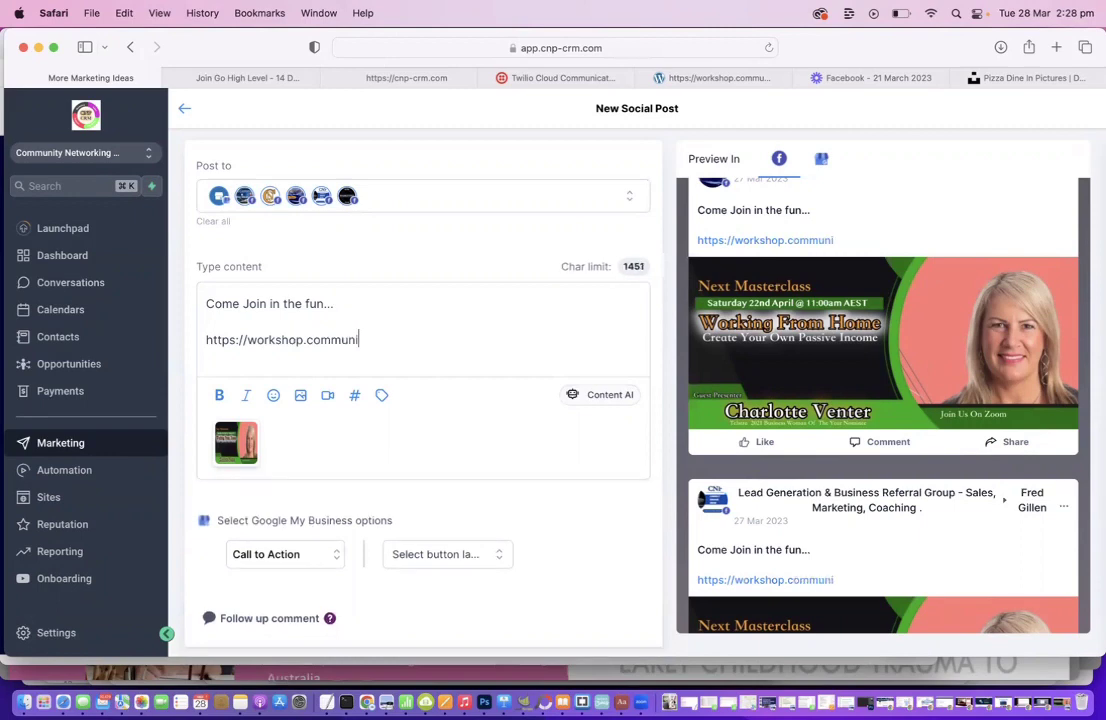
pyautogui.write('tynetworkingproject')
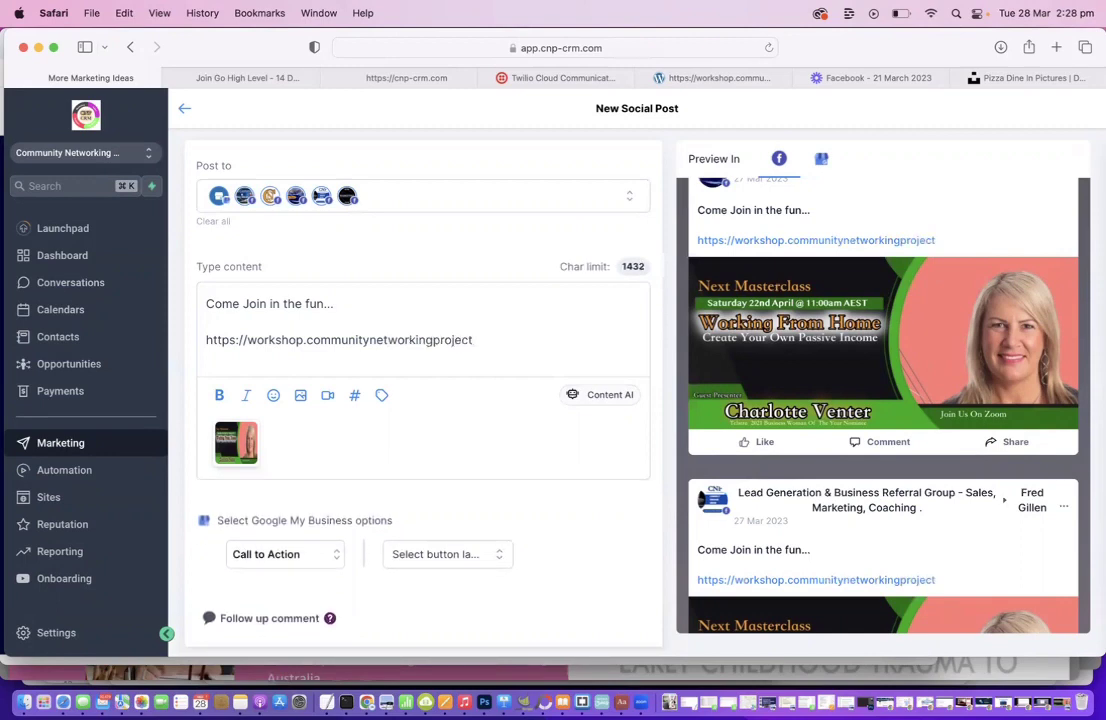
pyautogui.write('.com')
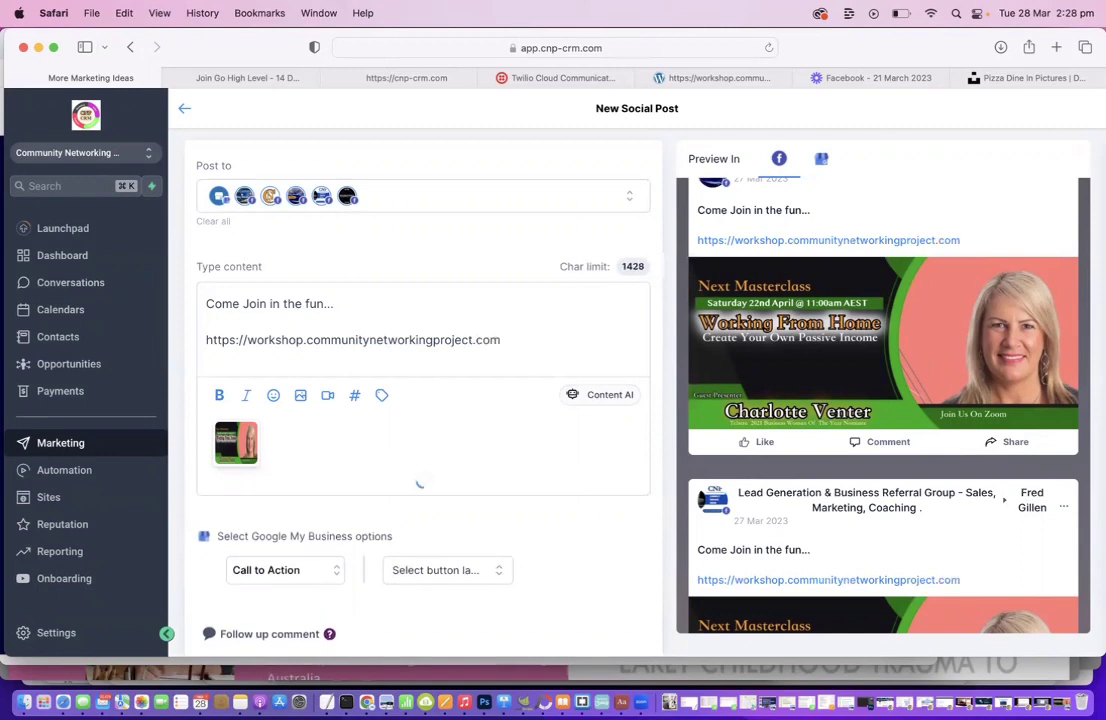
pyautogui.write('/passice')
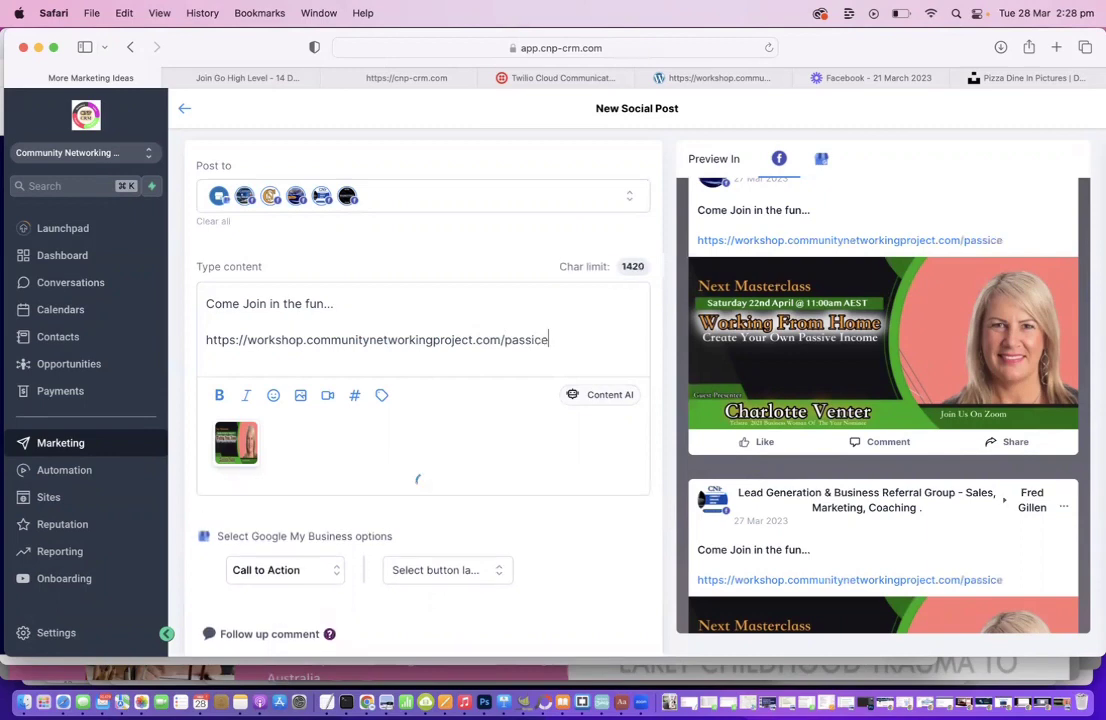
pyautogui.write('-income')
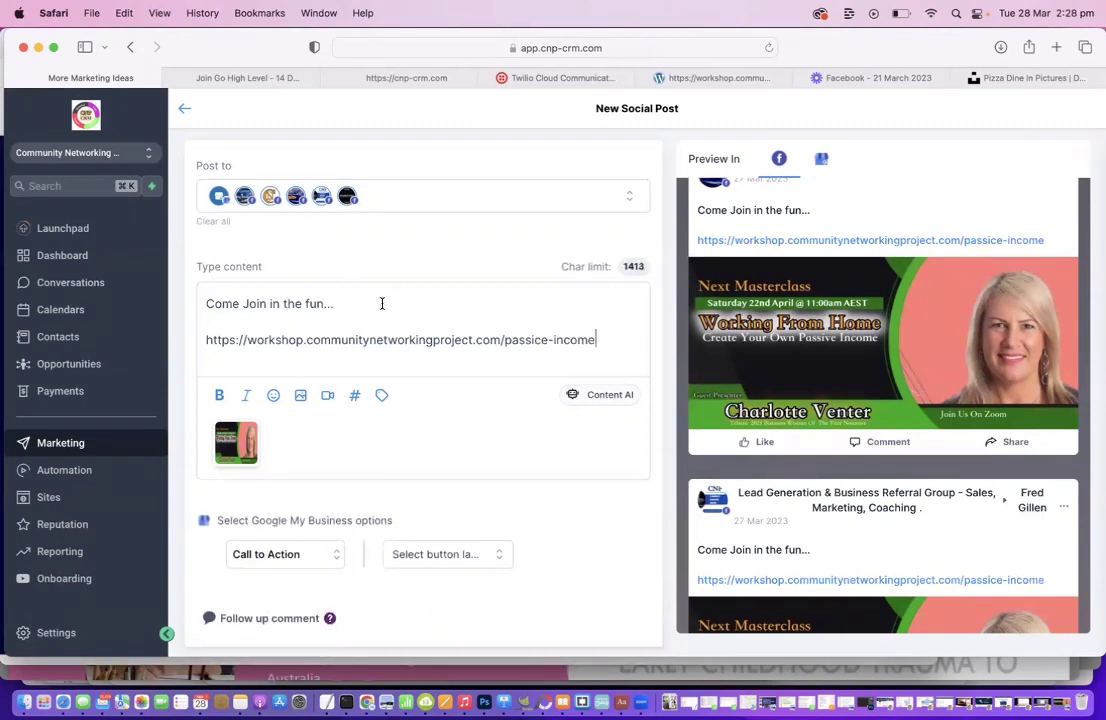
pyautogui.scroll(-2, 447, 411)
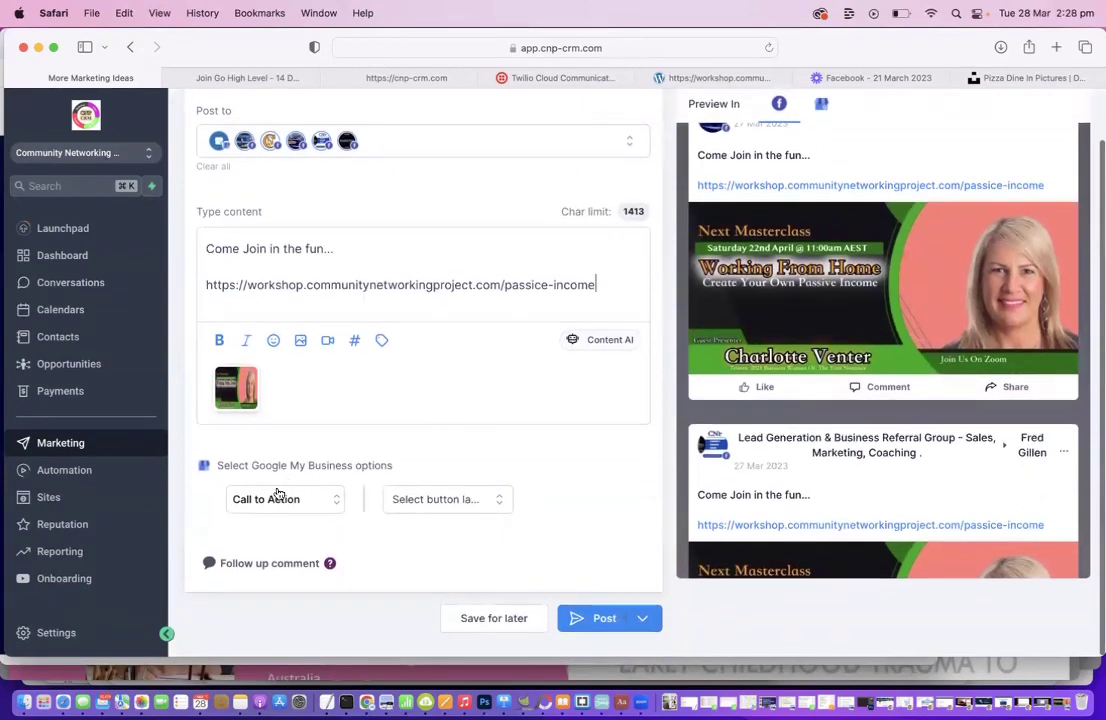
# - Set the Google My Business post type to Call to Action with a Learn More button
pyautogui.click(337, 507)
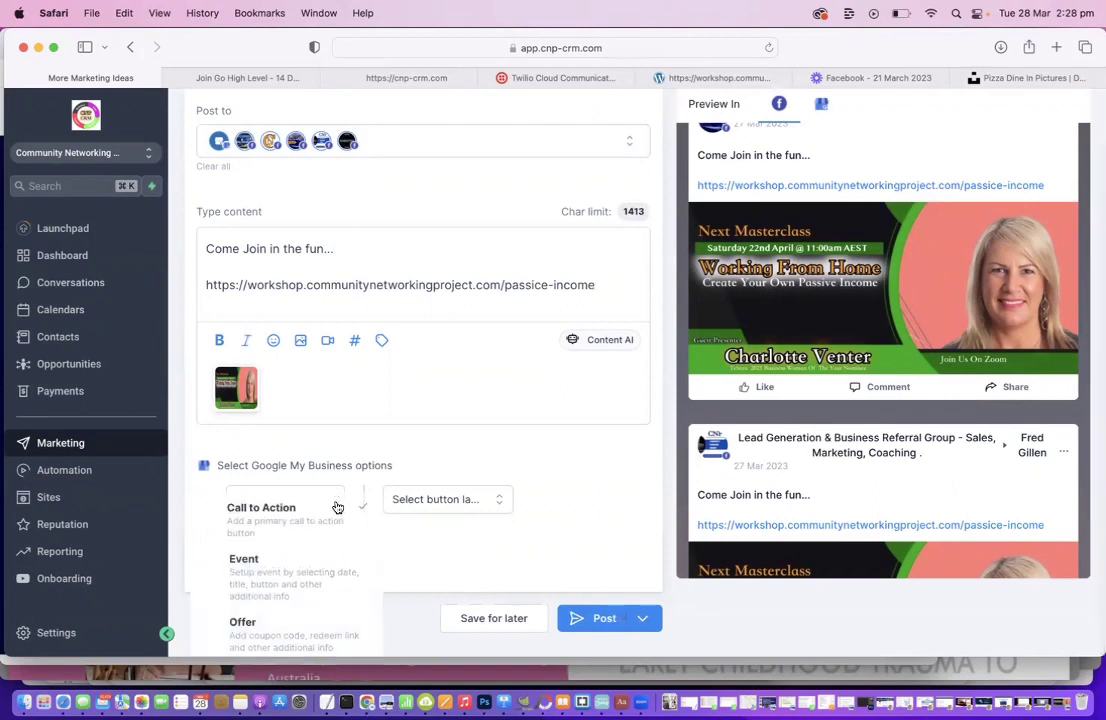
pyautogui.click(282, 512)
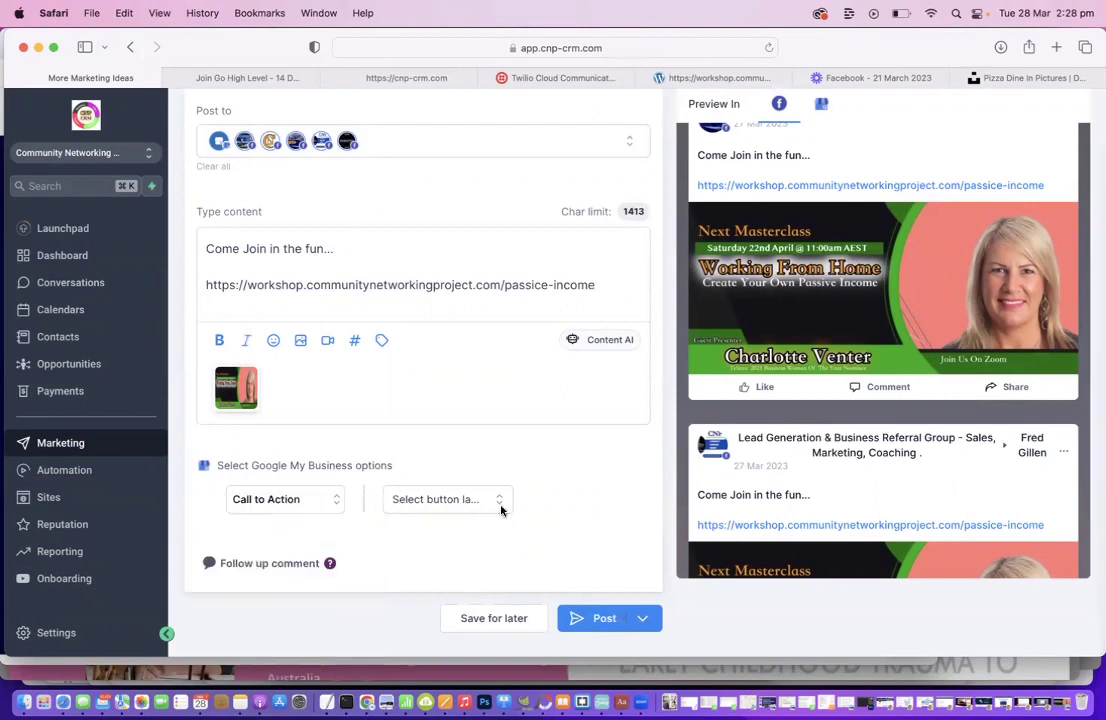
pyautogui.click(498, 506)
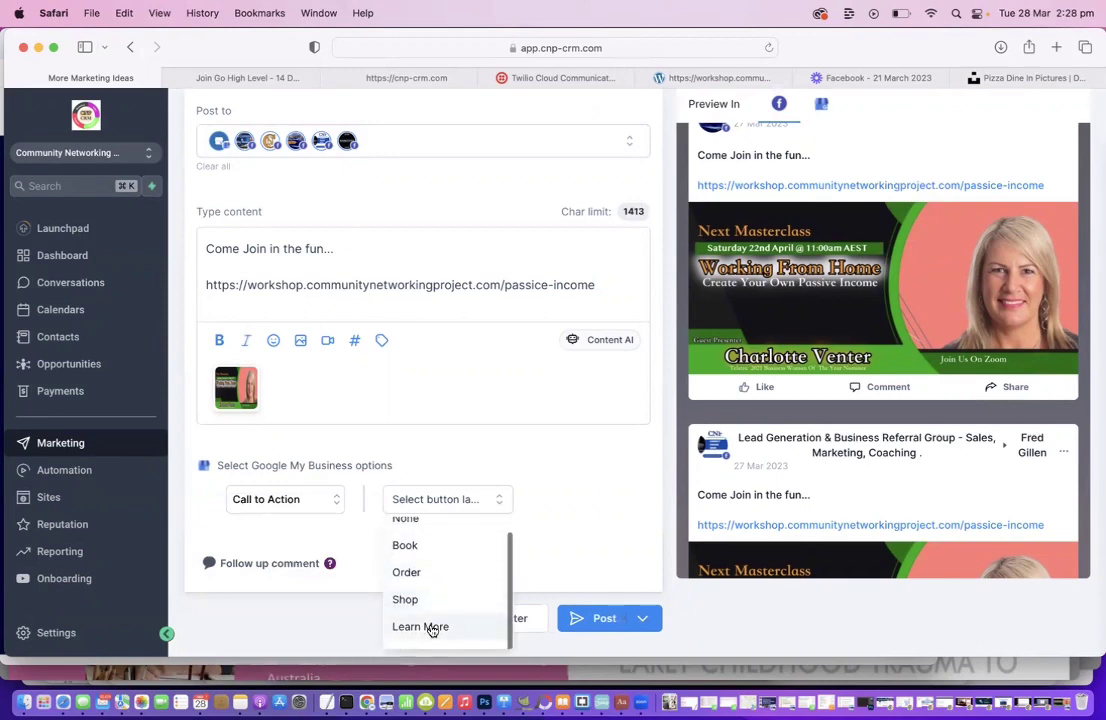
pyautogui.click(432, 628)
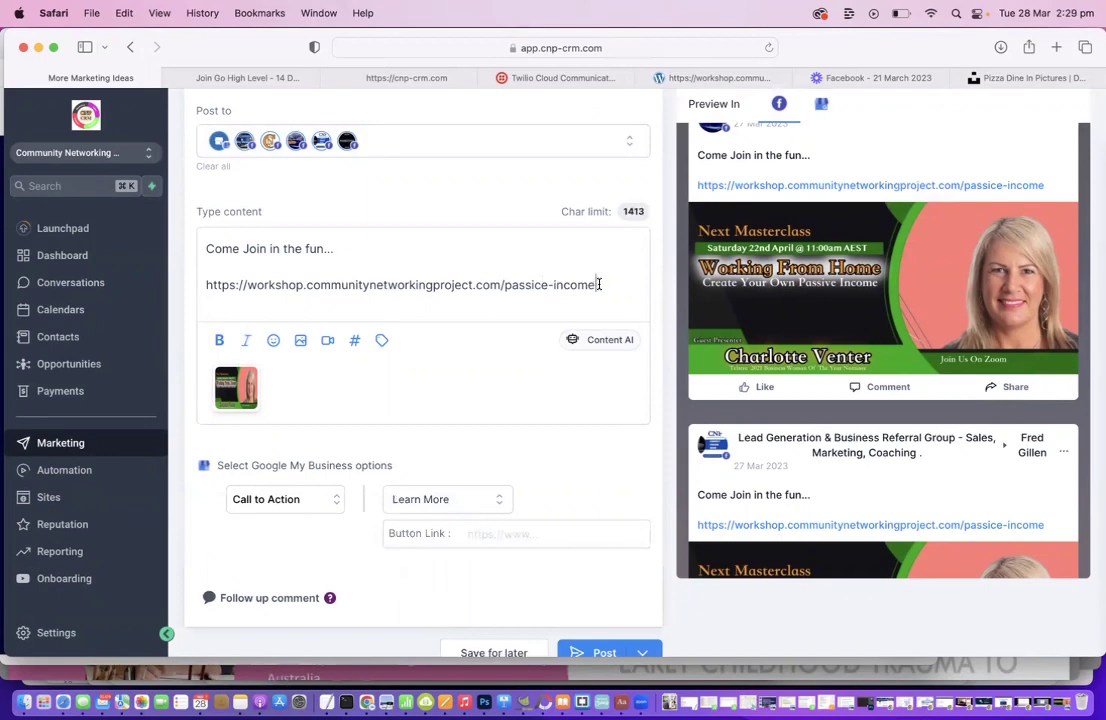
# - Paste the post's workshop link into the Button Link field
pyautogui.moveTo(597, 284); pyautogui.dragTo(430, 284)
pyautogui.keyDown('shift'); pyautogui.click(185, 284); pyautogui.keyUp('shift')
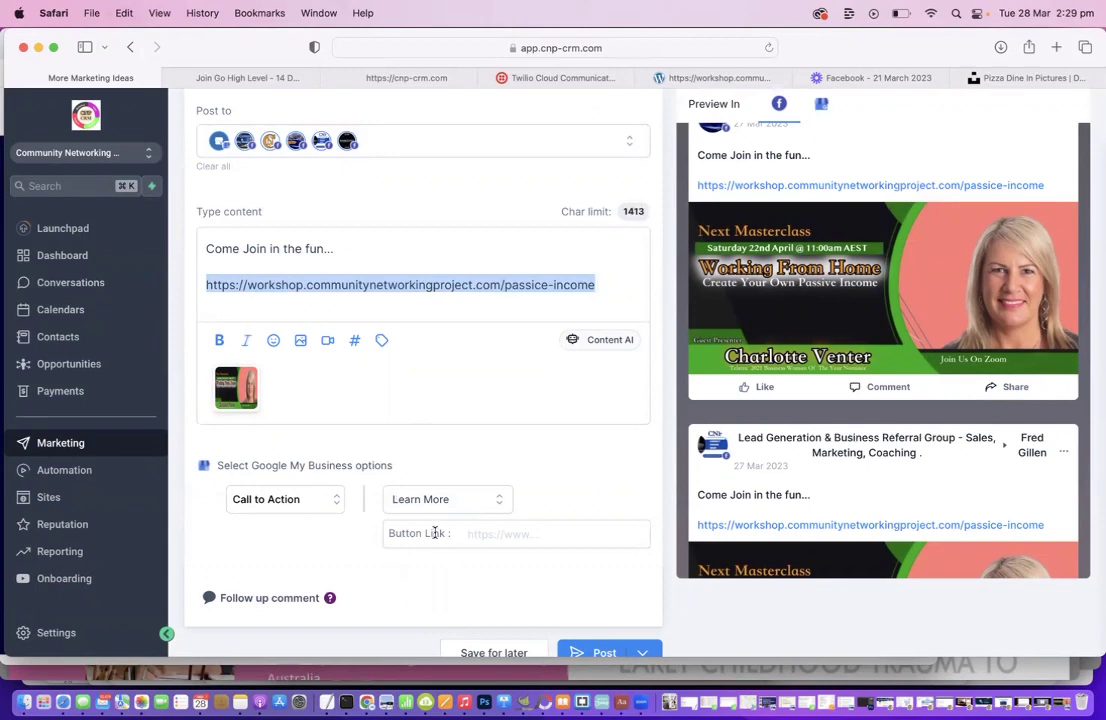
pyautogui.click(435, 533)
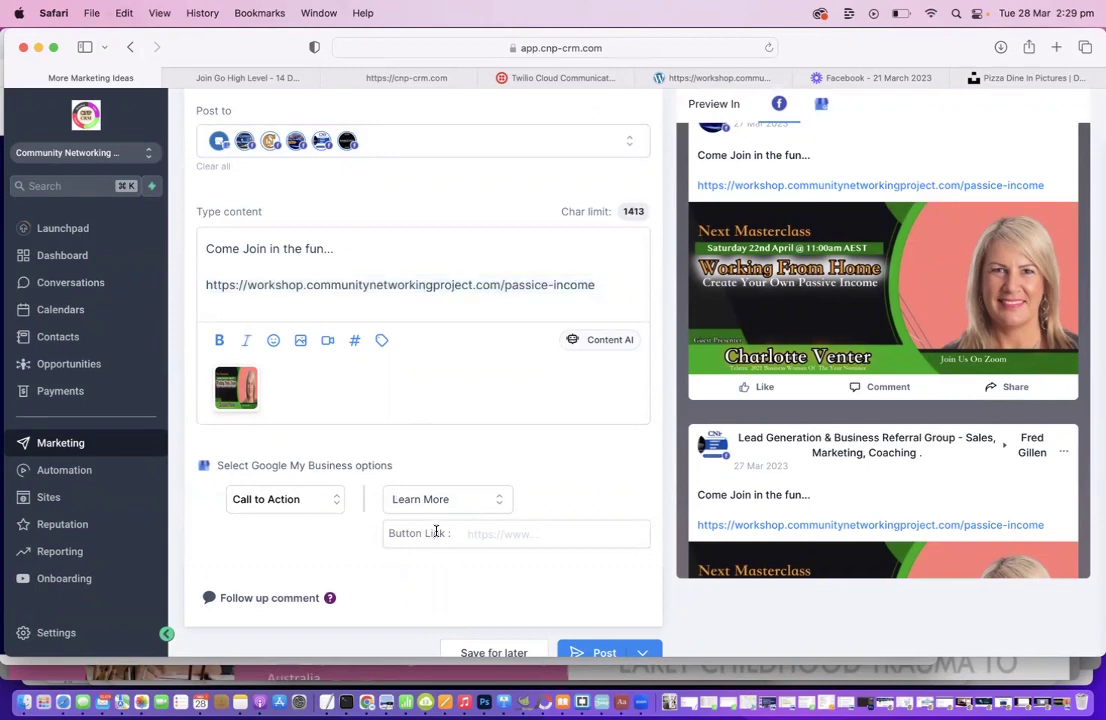
pyautogui.click(481, 534)
pyautogui.press('super+v')
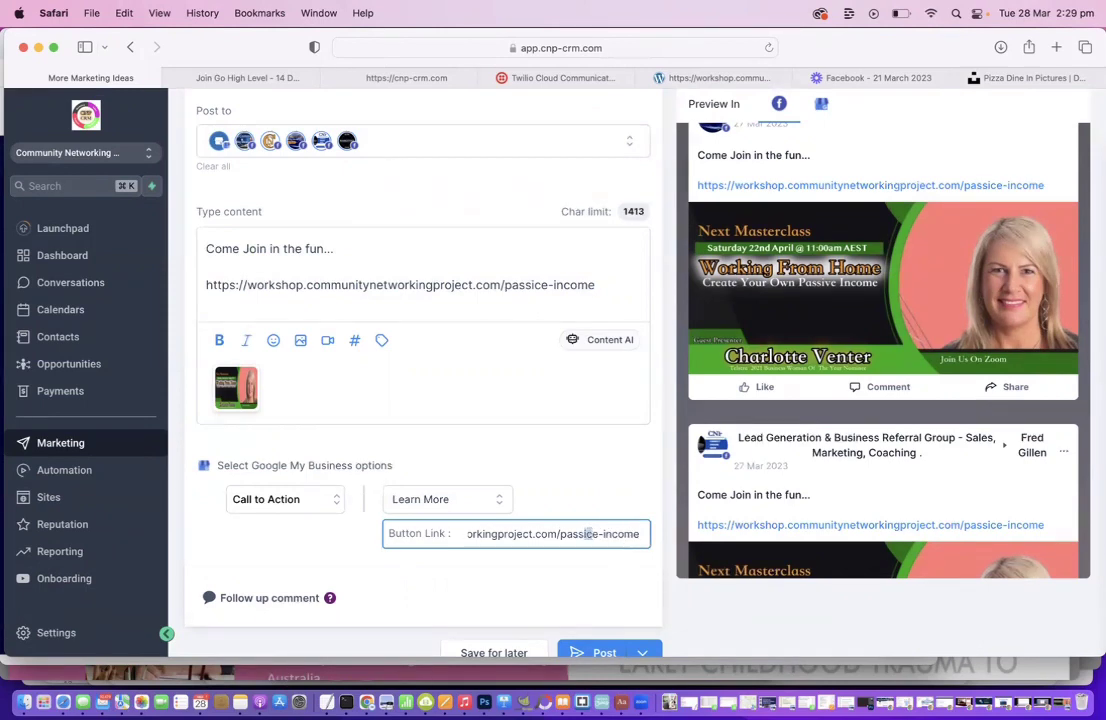
# - Correct 'passice' to 'passive' in both the button link and the post's link
pyautogui.click(590, 534)
pyautogui.press('BackSpace')
pyautogui.write('v')
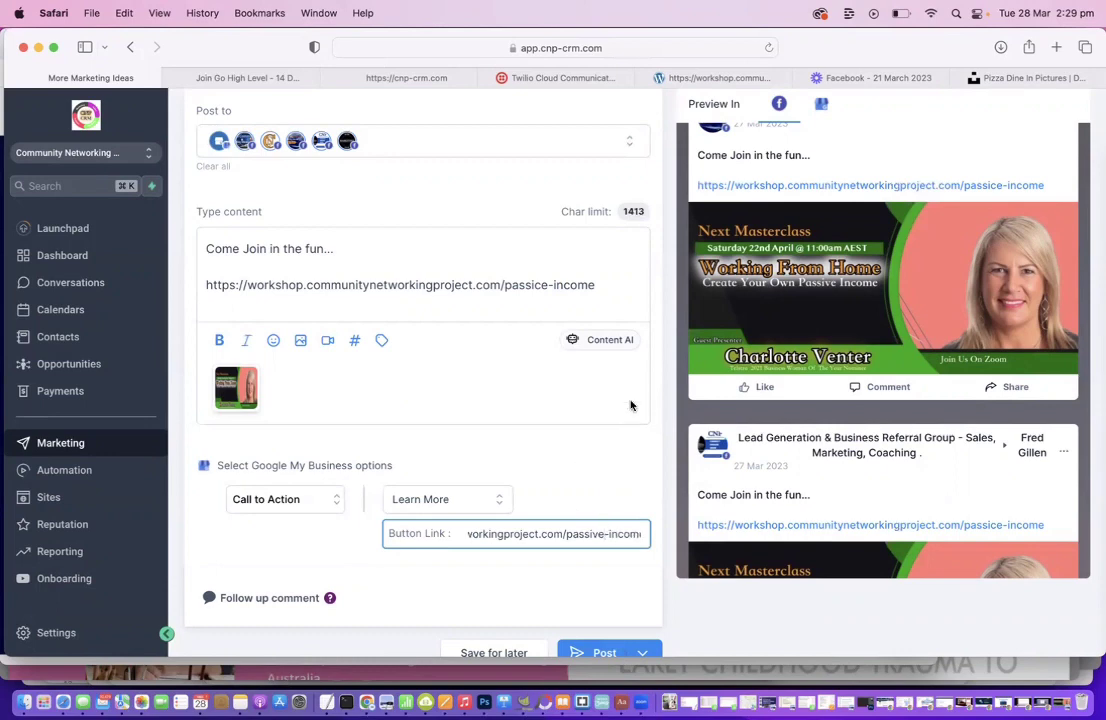
pyautogui.click(538, 285)
pyautogui.press('BackSpace')
pyautogui.write('v')
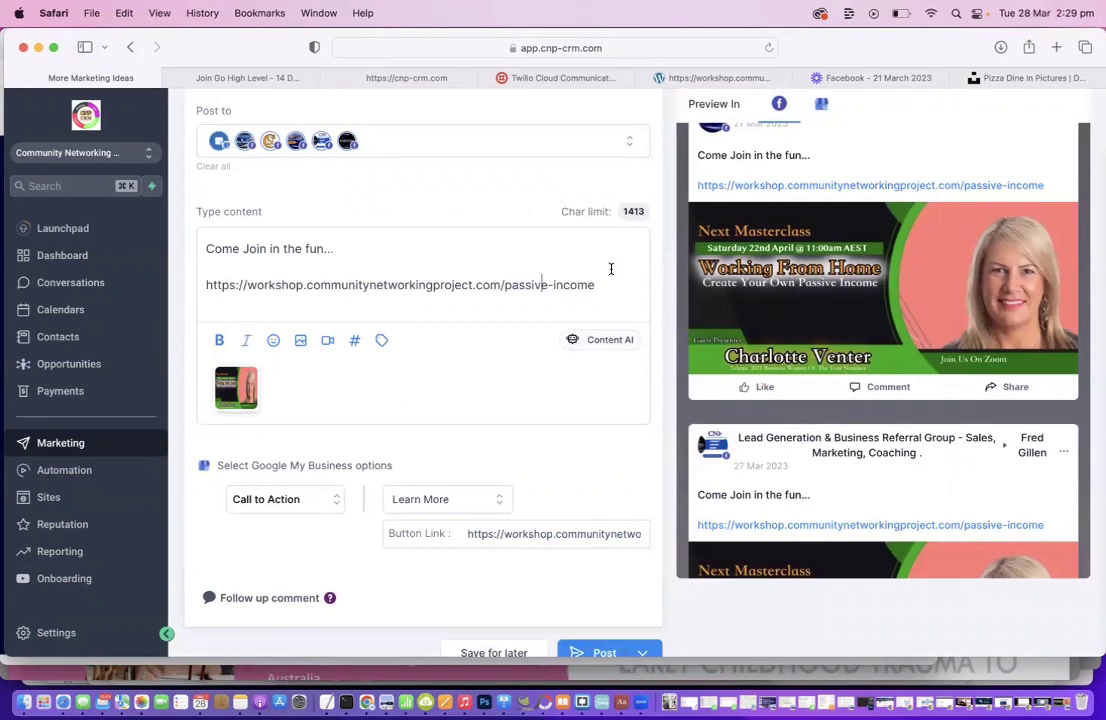
pyautogui.scroll(-1, 551, 441)
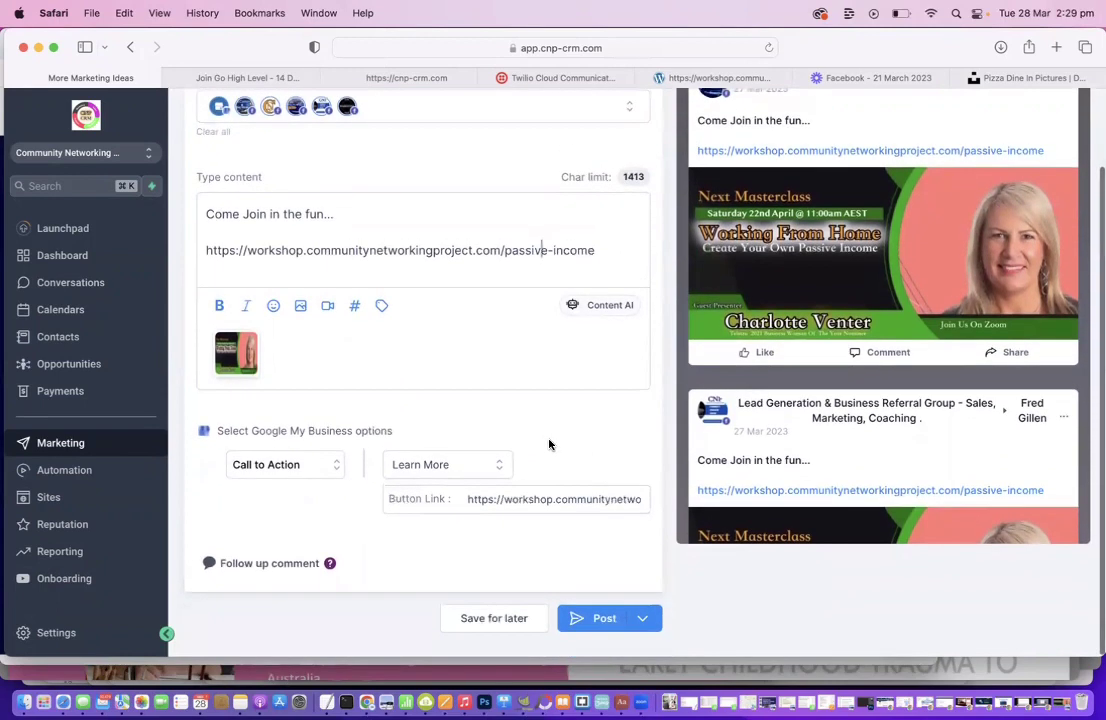
# - Schedule the post for 28 March at 03:00 PM and confirm it
pyautogui.click(607, 620)
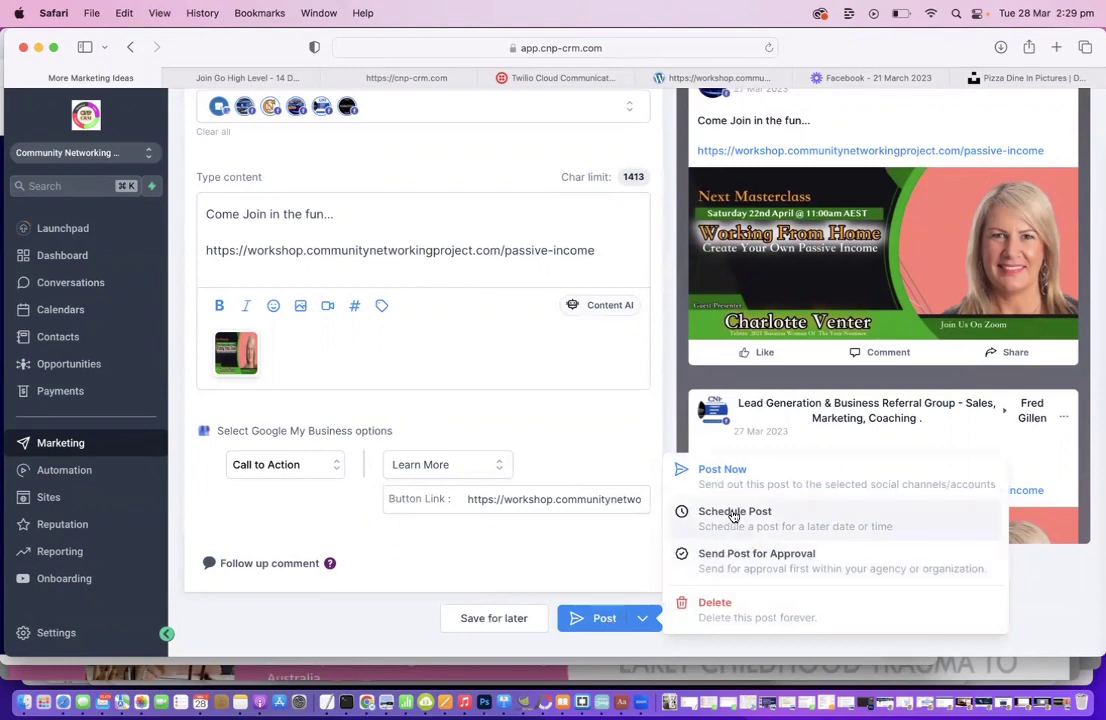
pyautogui.click(733, 514)
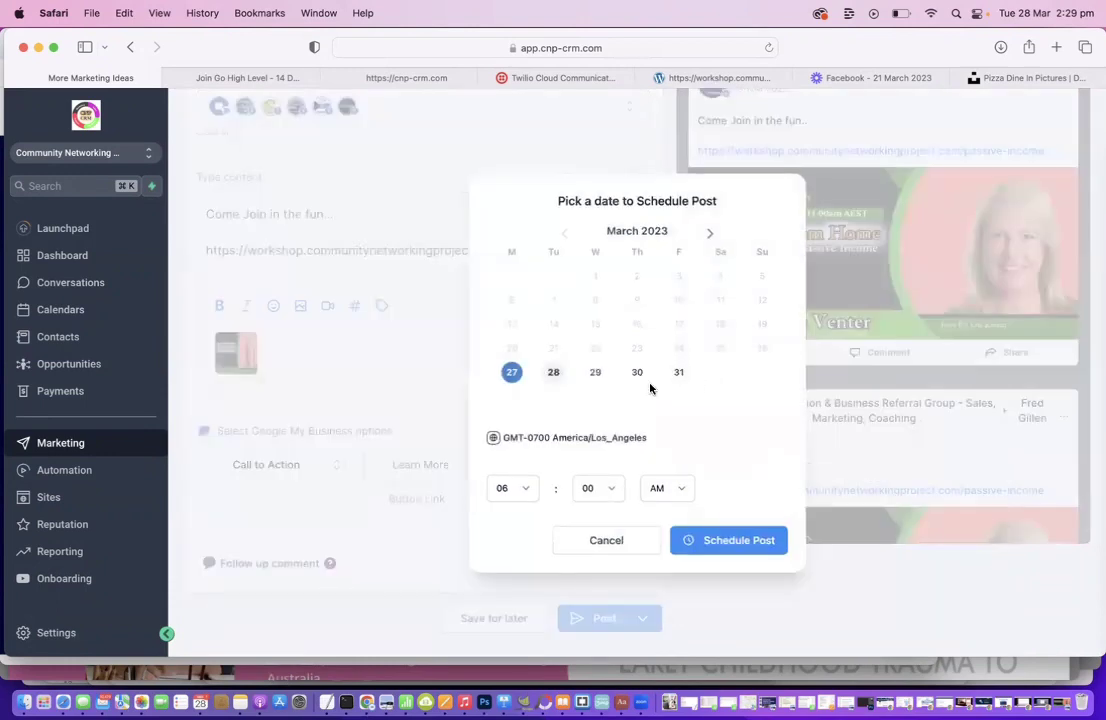
pyautogui.click(554, 373)
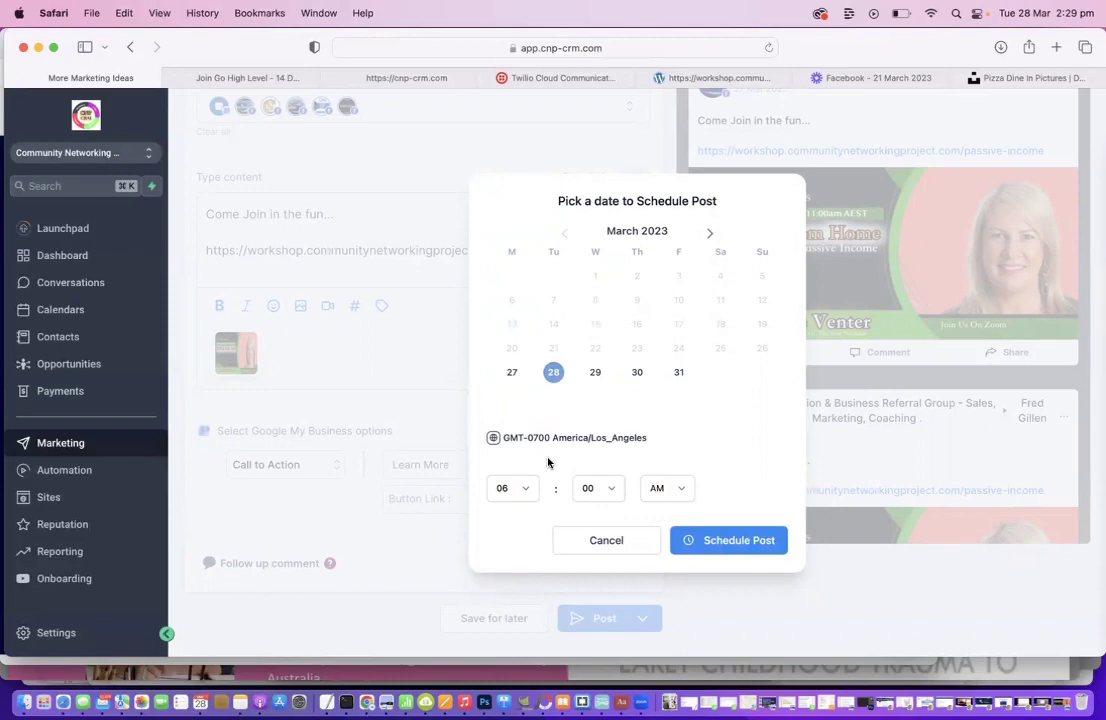
pyautogui.click(508, 488)
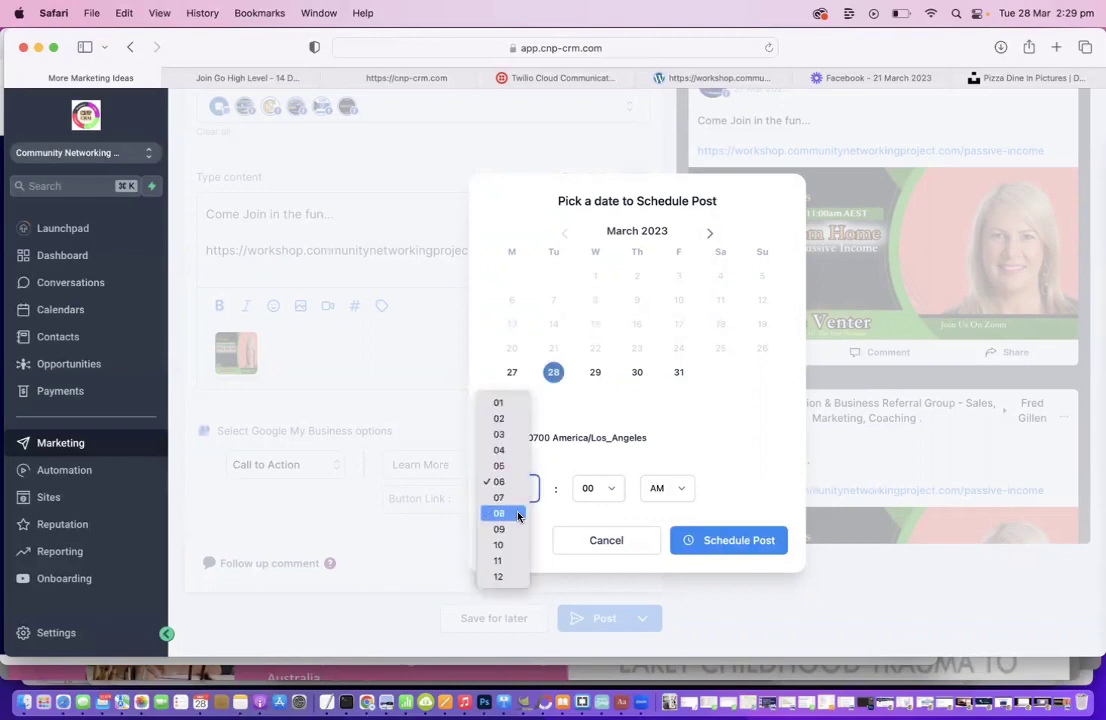
pyautogui.click(499, 434)
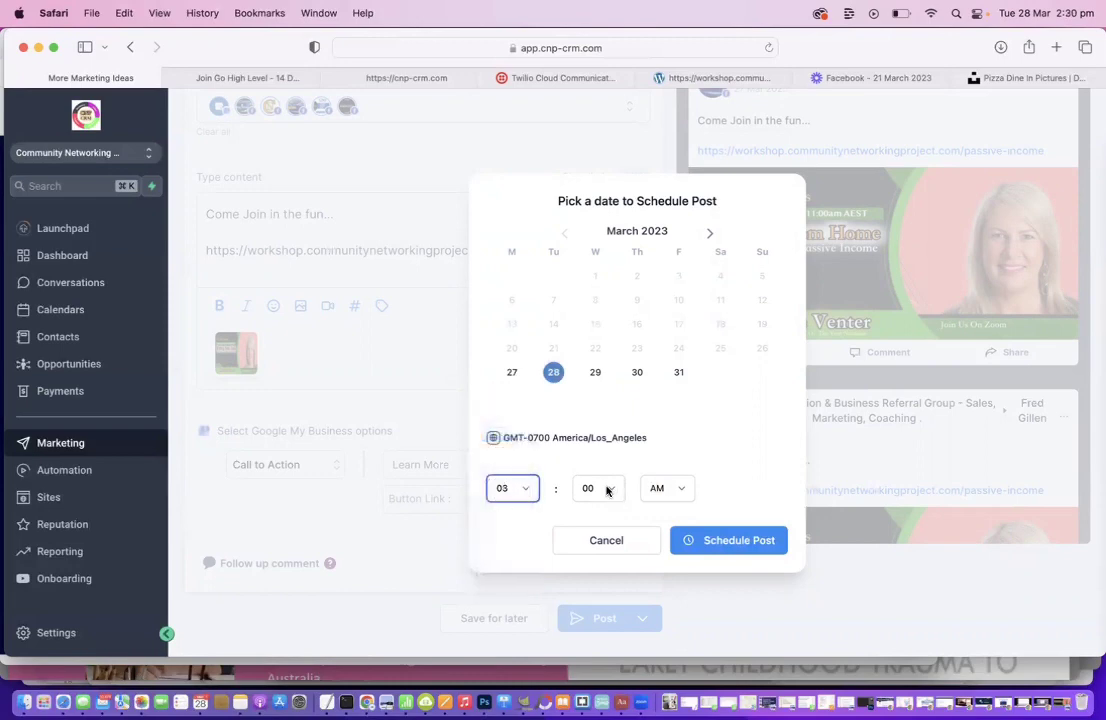
pyautogui.click(681, 490)
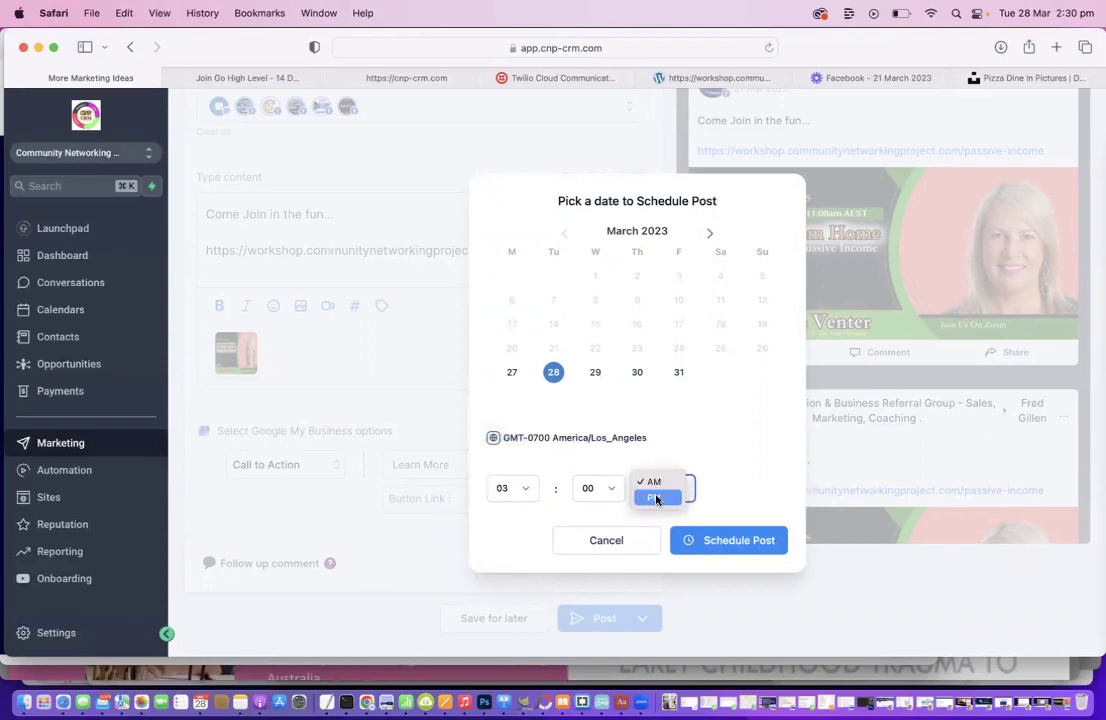
pyautogui.click(655, 499)
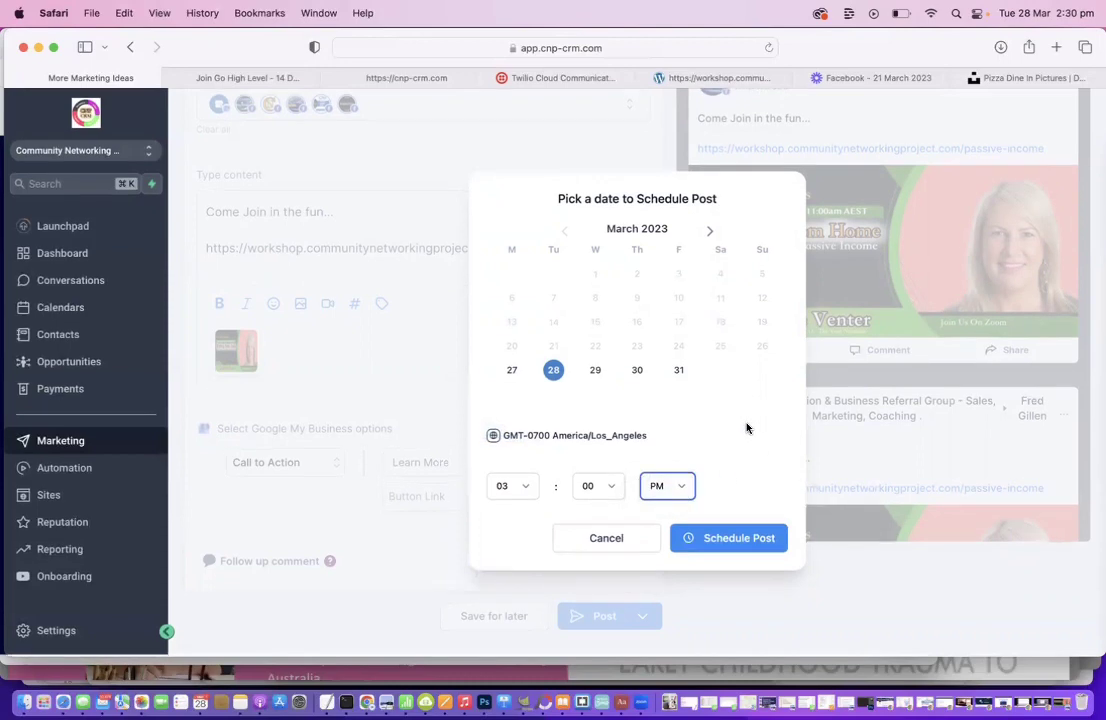
pyautogui.click(741, 545)
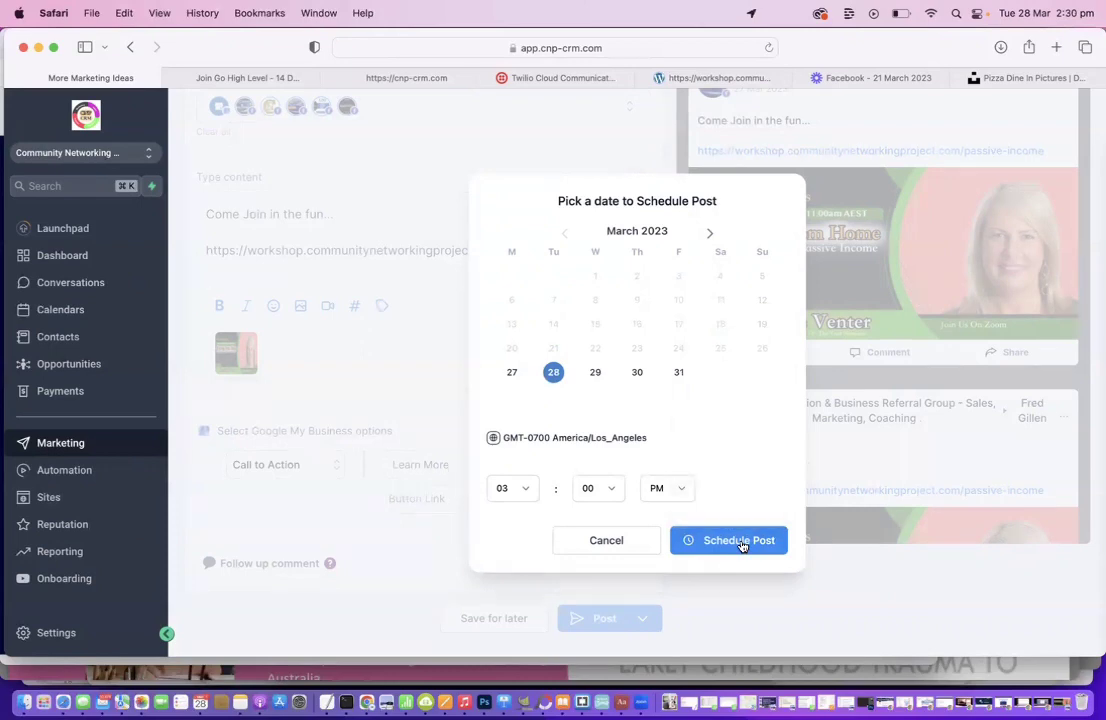
pyautogui.click(741, 543)
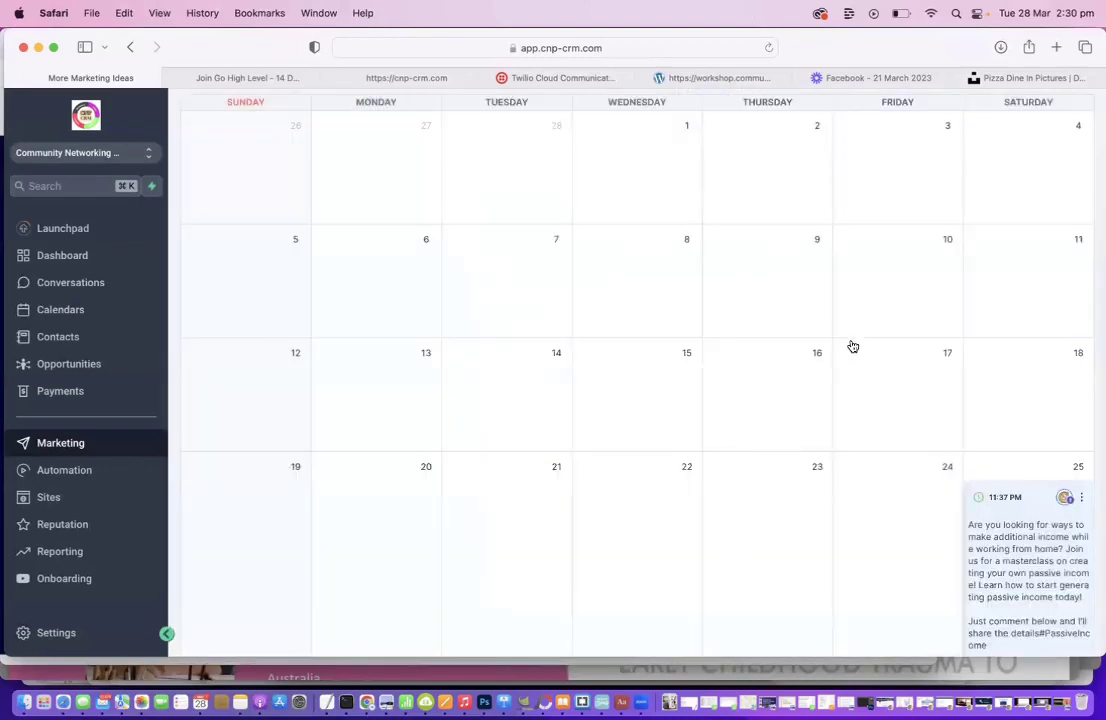
# - Advance the planner to April 2023 and open the options menu on the 28 March masterclass post
pyautogui.scroll(2, 741, 177)
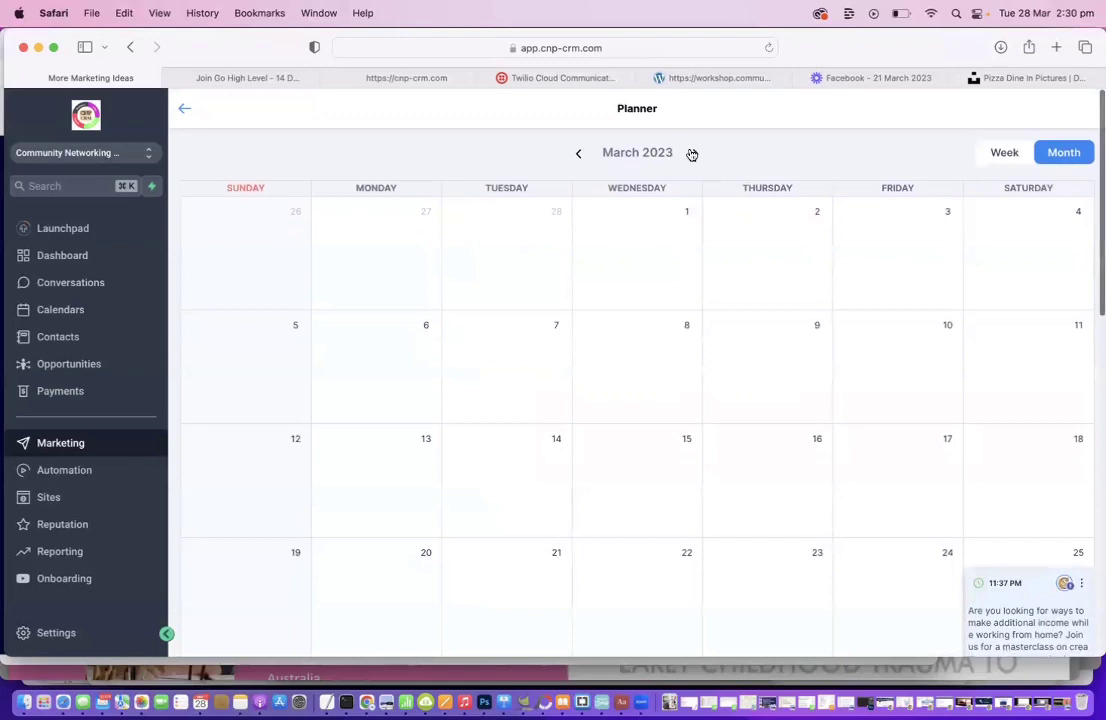
pyautogui.click(694, 153)
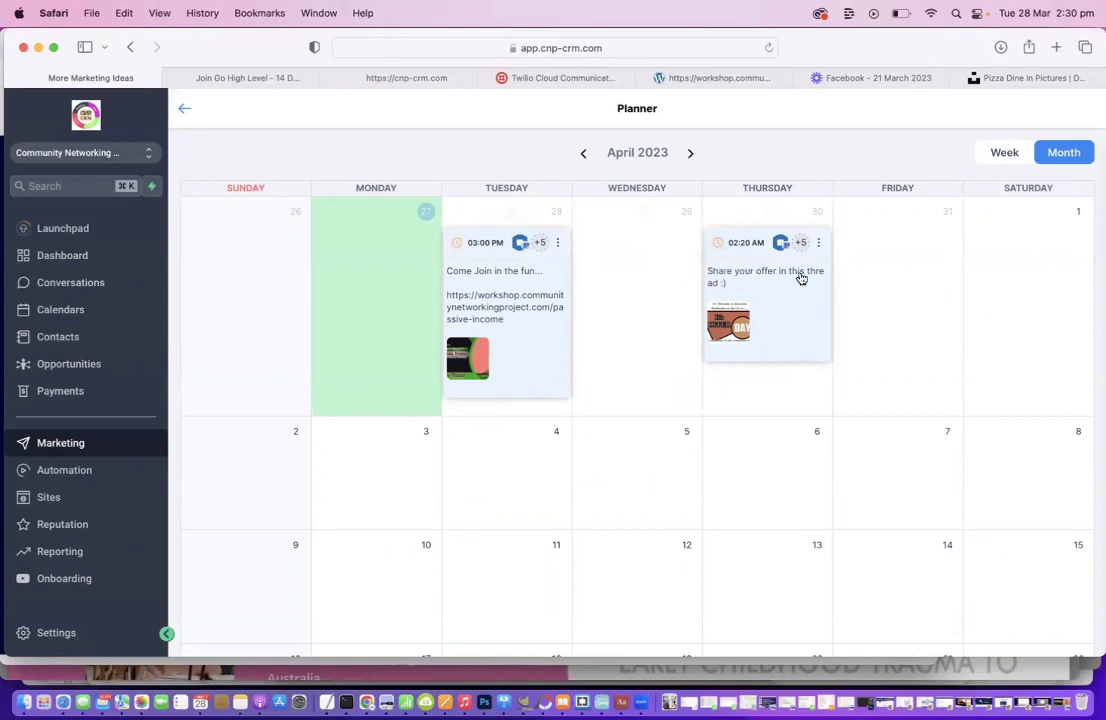
pyautogui.click(558, 242)
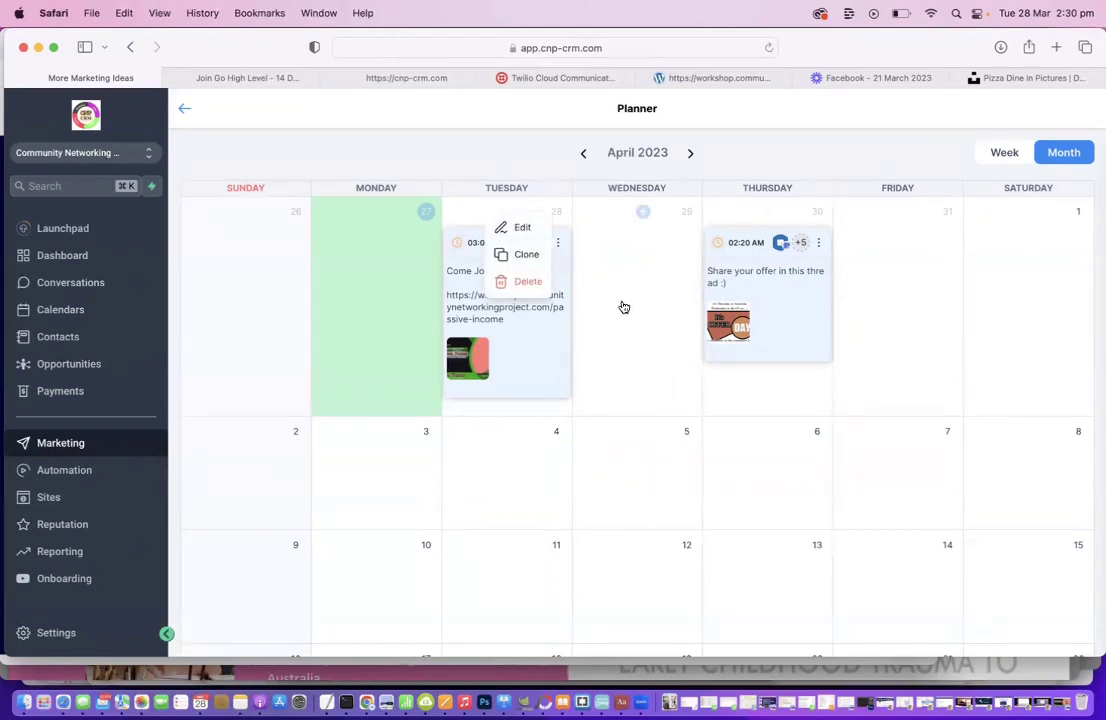
pyautogui.moveTo(494, 508)
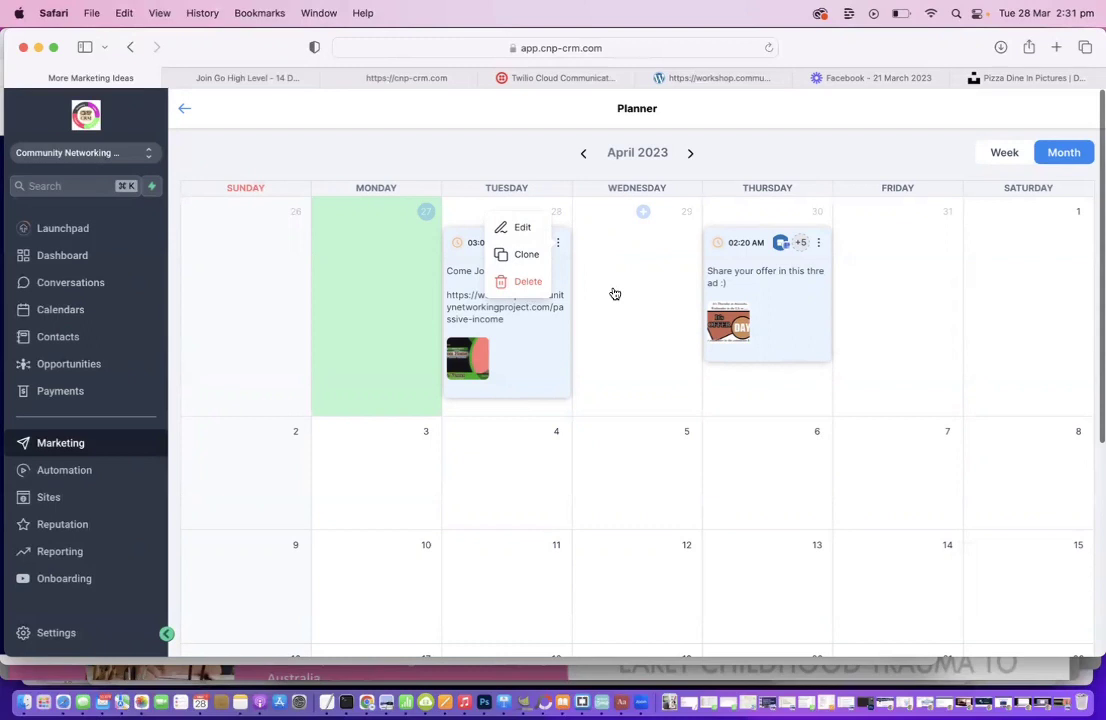
pyautogui.moveTo(506, 470)
pyautogui.scroll(-1, 513, 480)
pyautogui.scroll(-2, 513, 480)
pyautogui.scroll(-3, 514, 481)
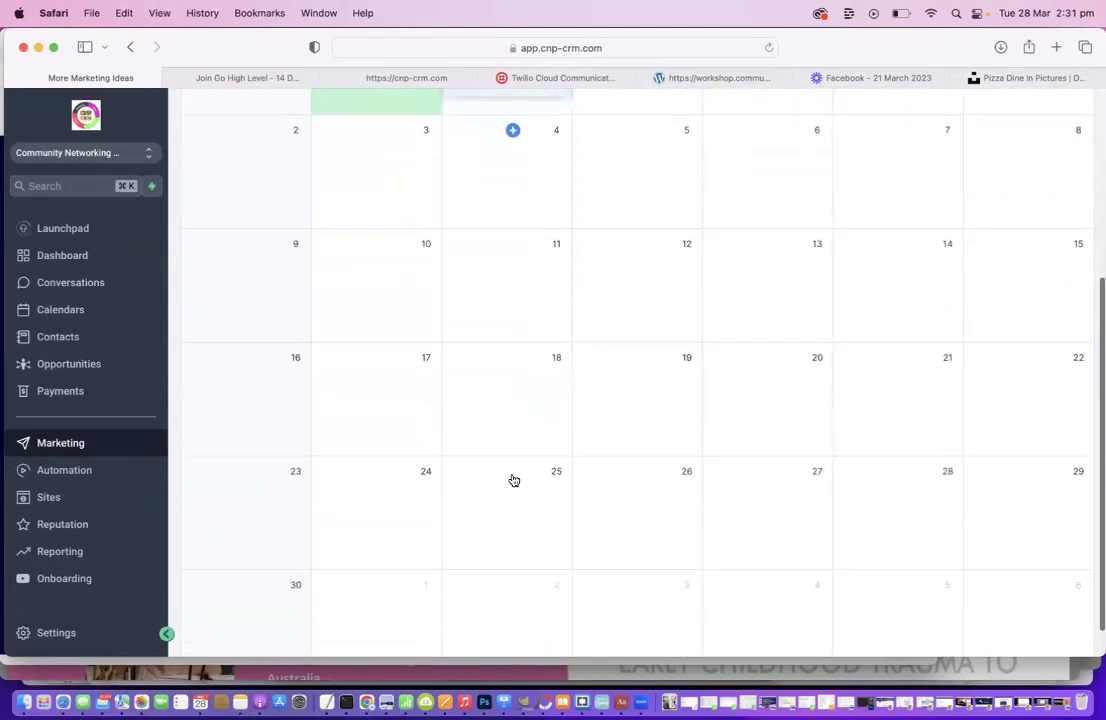
pyautogui.scroll(2, 513, 480)
pyautogui.scroll(4, 513, 480)
pyautogui.scroll(-3, 513, 480)
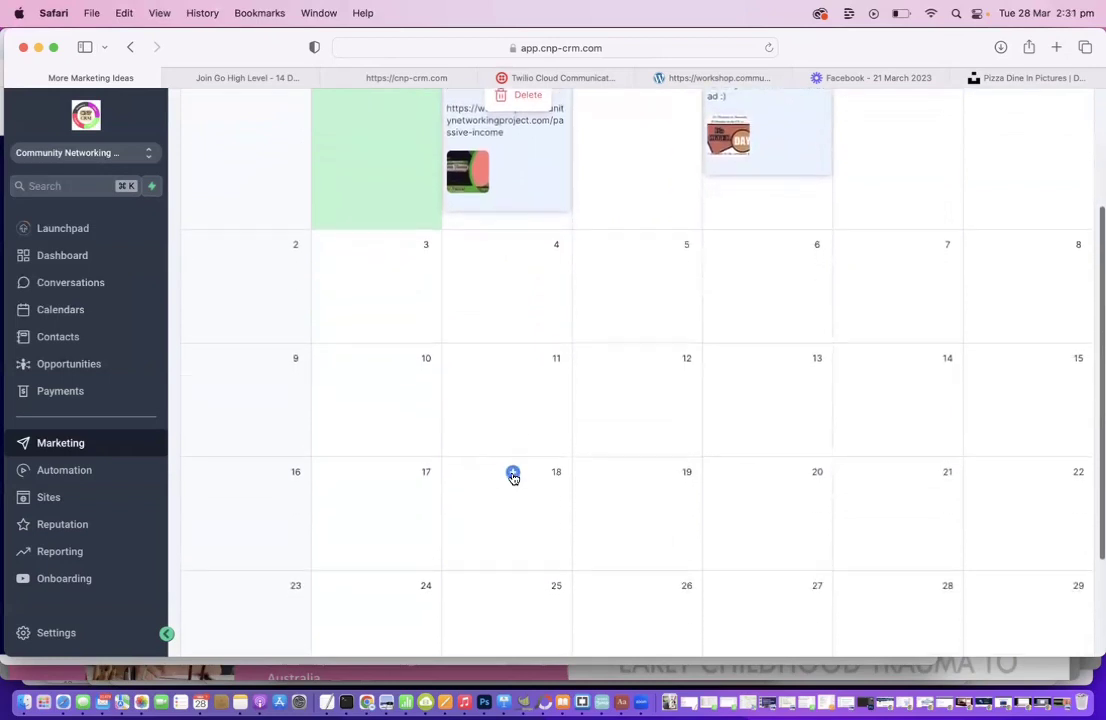
pyautogui.scroll(1, 511, 479)
pyautogui.scroll(1, 511, 479)
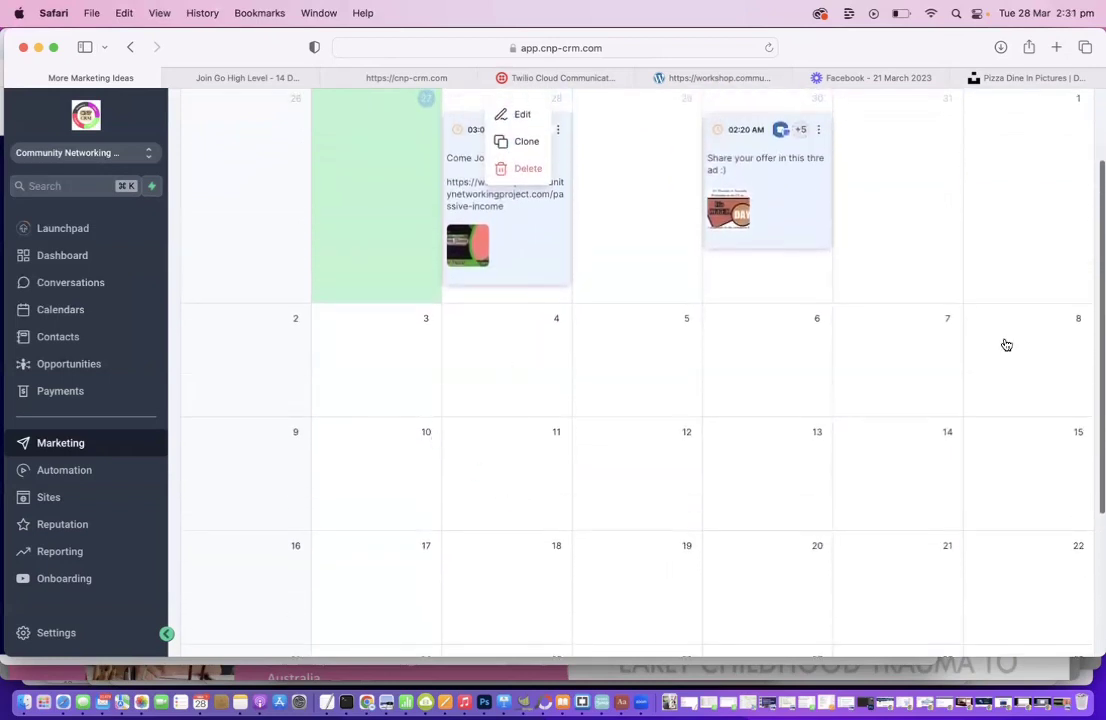
pyautogui.moveTo(657, 370)
pyautogui.scroll(3, 657, 369)
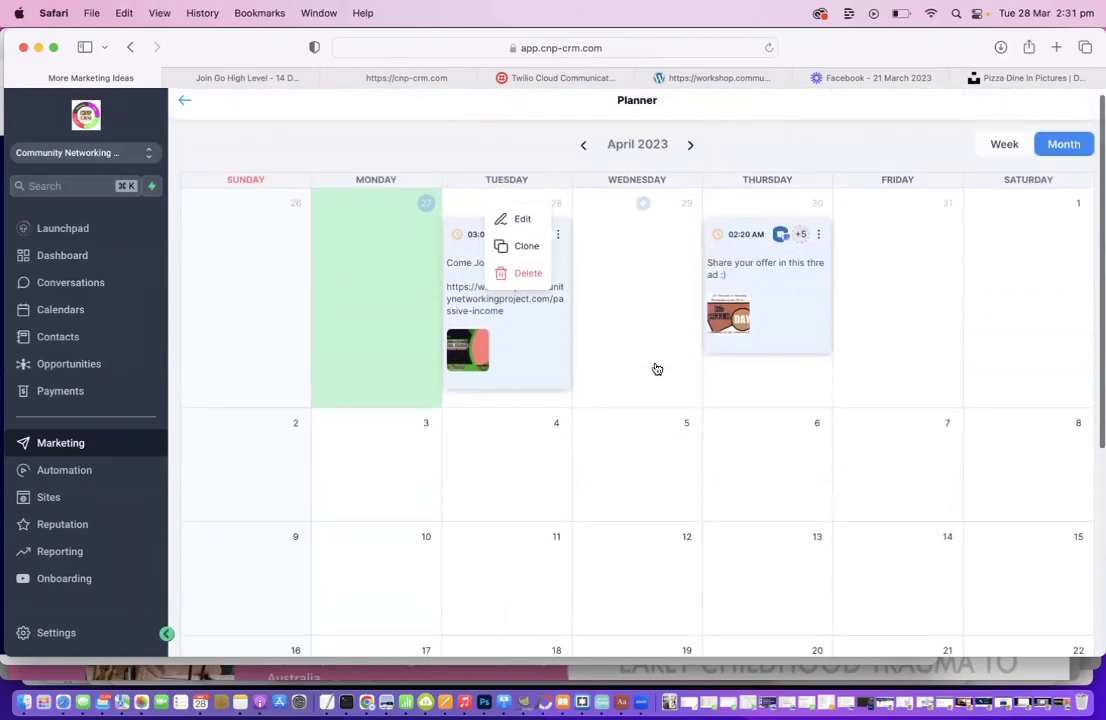
pyautogui.scroll(1, 657, 369)
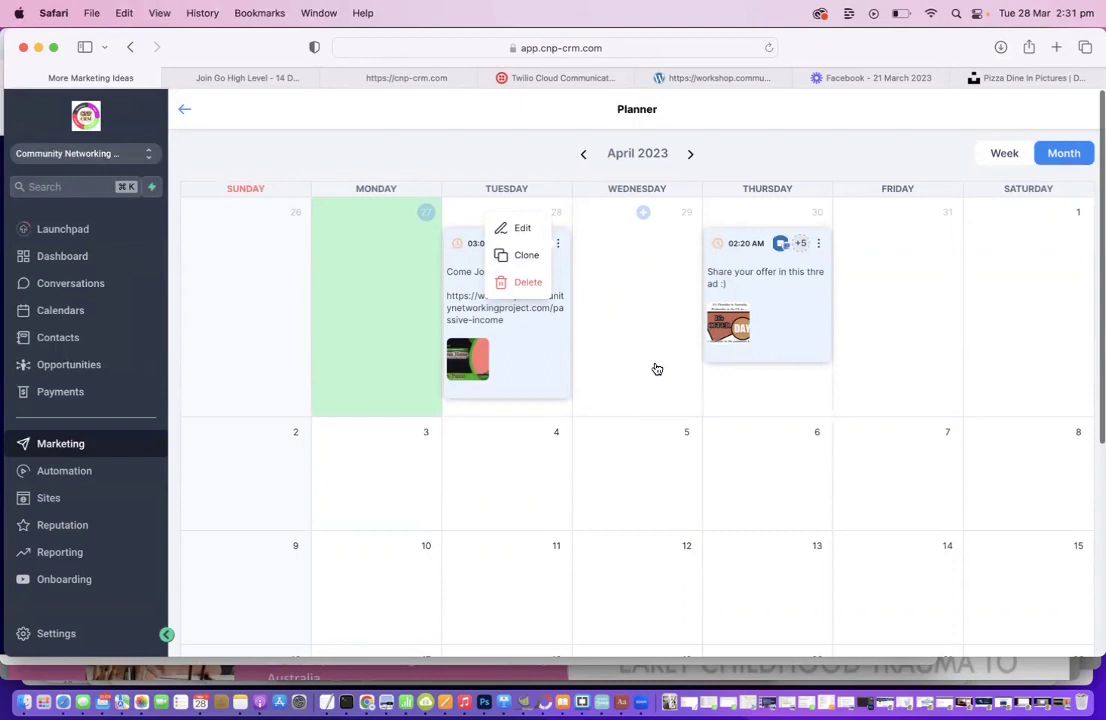
pyautogui.scroll(-1, 657, 369)
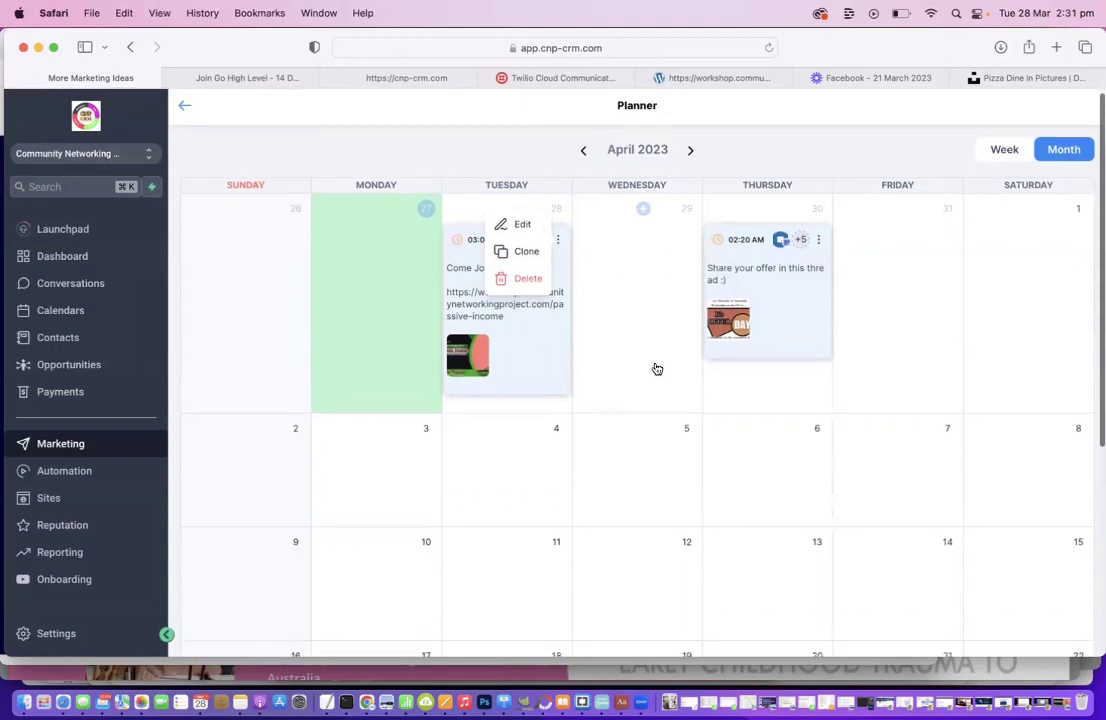
pyautogui.scroll(1, 657, 369)
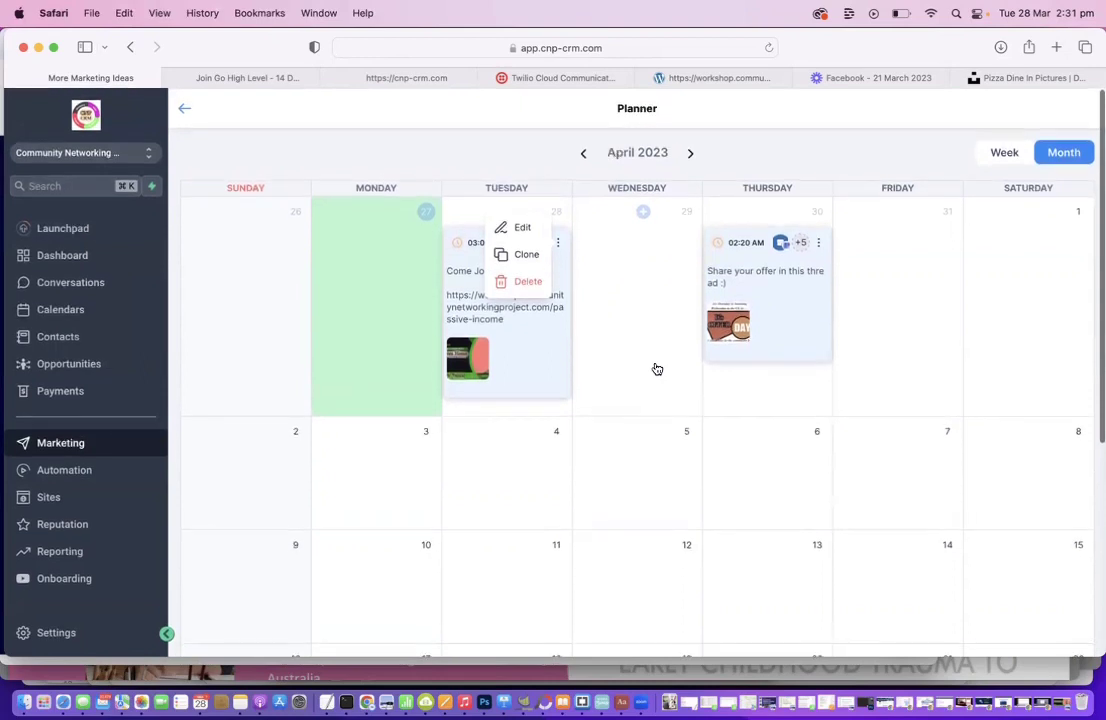